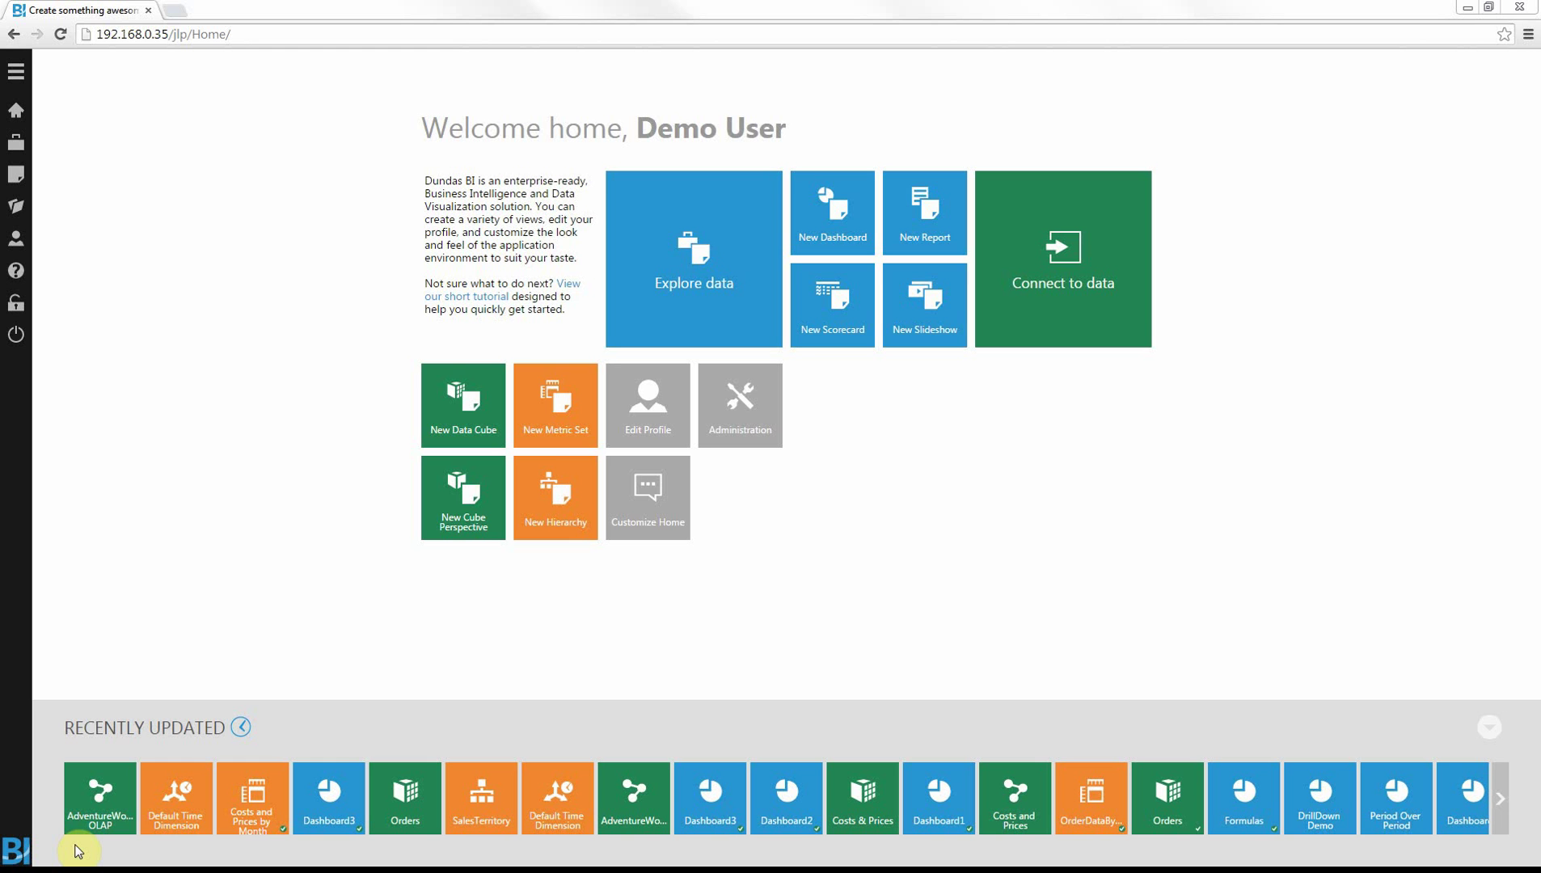
Create a blank report, rename it 'Demo Report', and save it with Ctrl+S.
{"action": "left_click", "coordinate": [926, 230]}
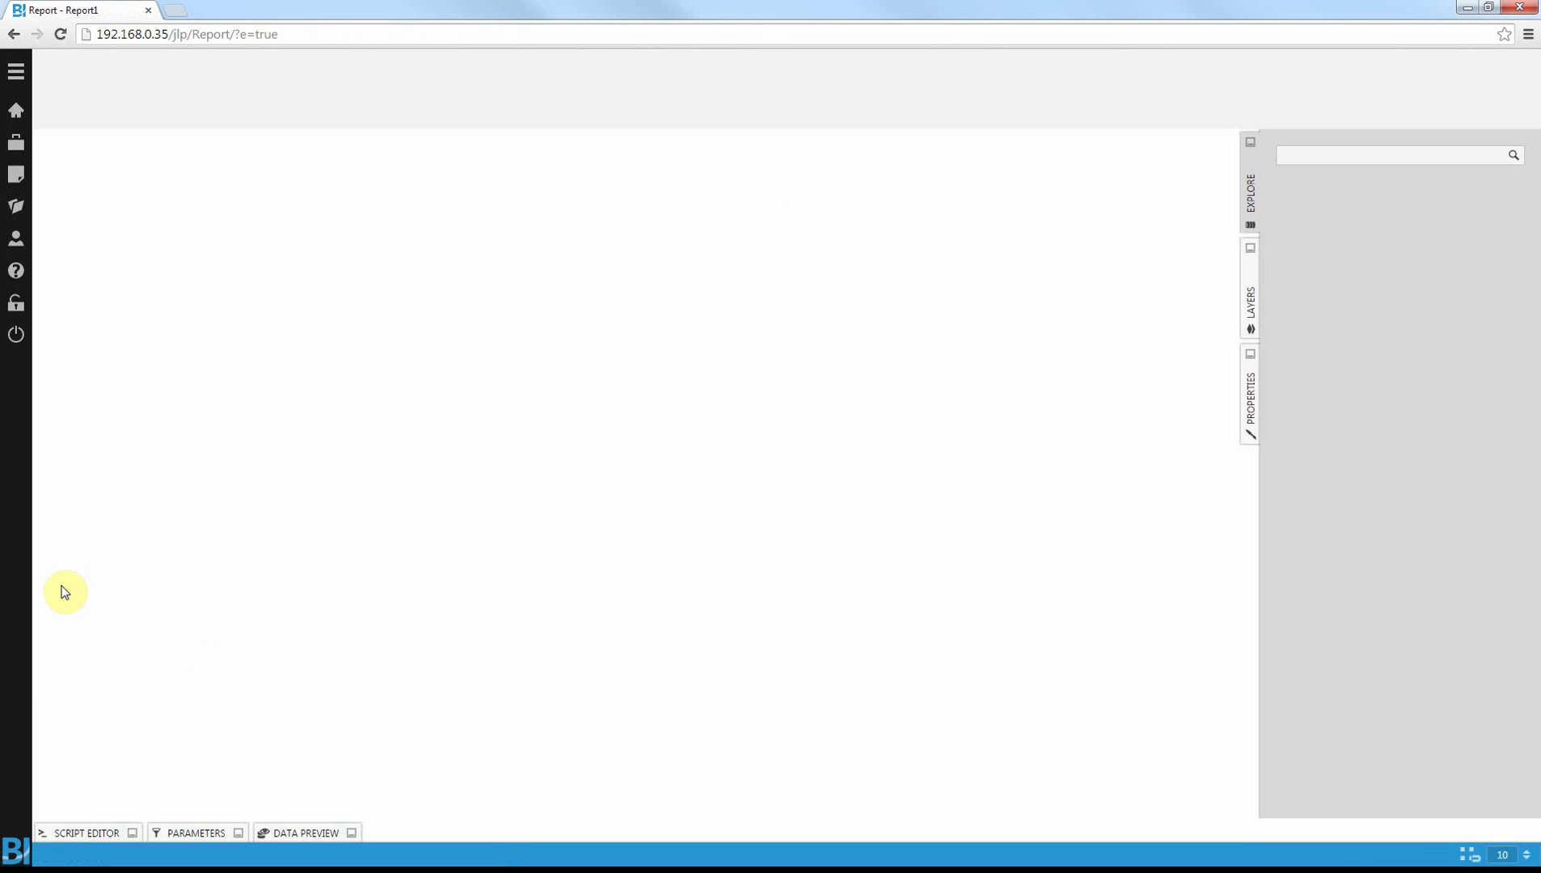
{"action": "double_click", "coordinate": [63, 856]}
{"action": "type", "text": "De"}
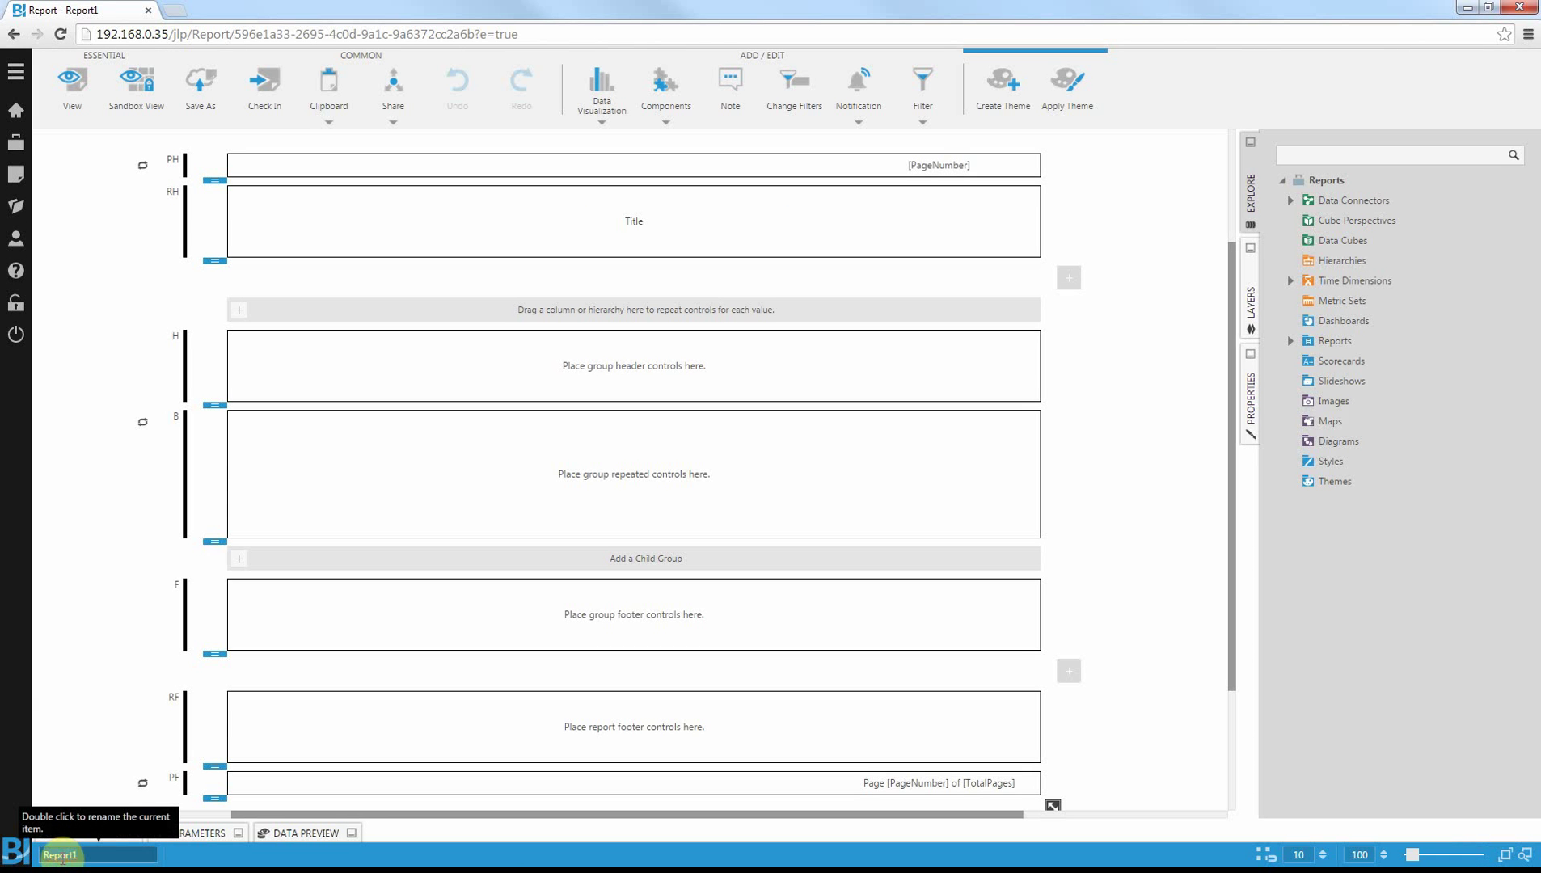
{"action": "type", "text": "mo Report"}
{"action": "key", "text": "Return"}
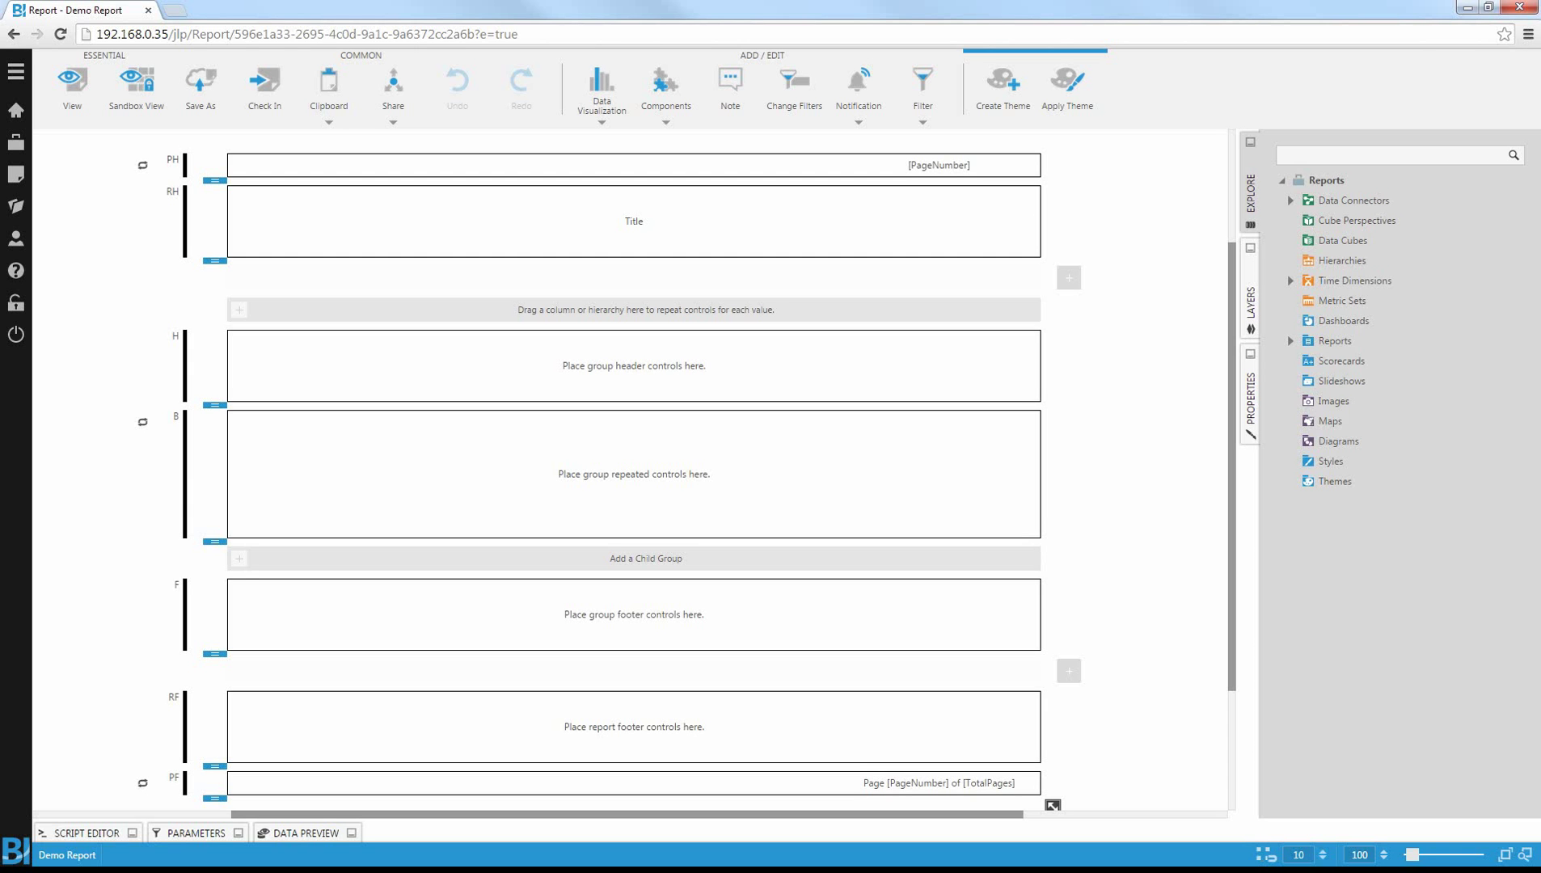
{"action": "key", "text": "ctrl+s"}
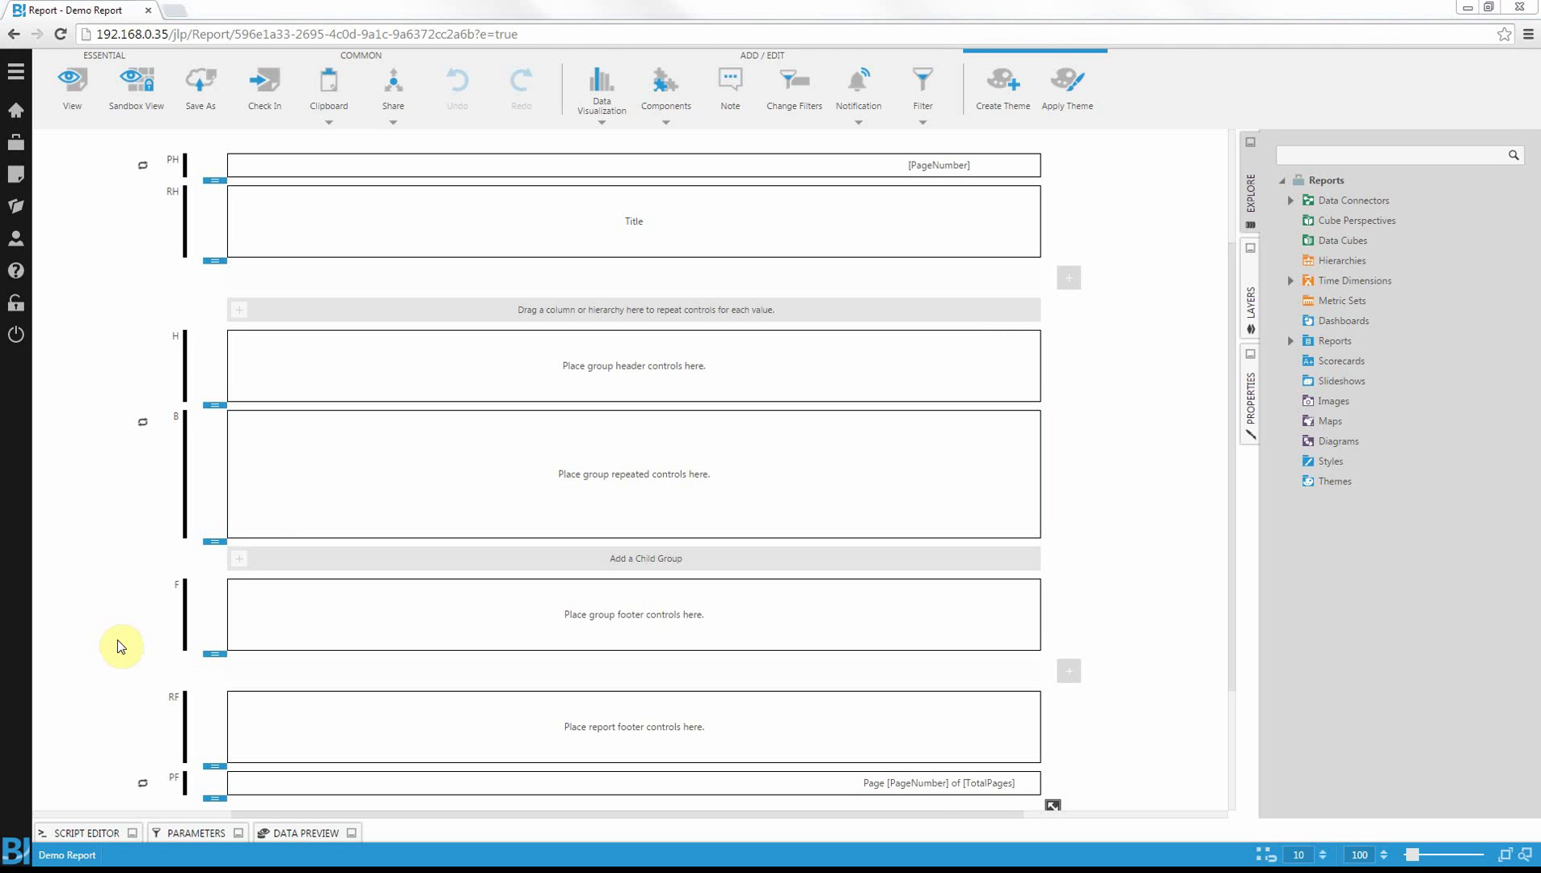
Shorten the RH band to a slim strip just tall enough for the Title.
{"action": "left_click_drag", "start_coordinate": [214, 260], "coordinate": [217, 220]}
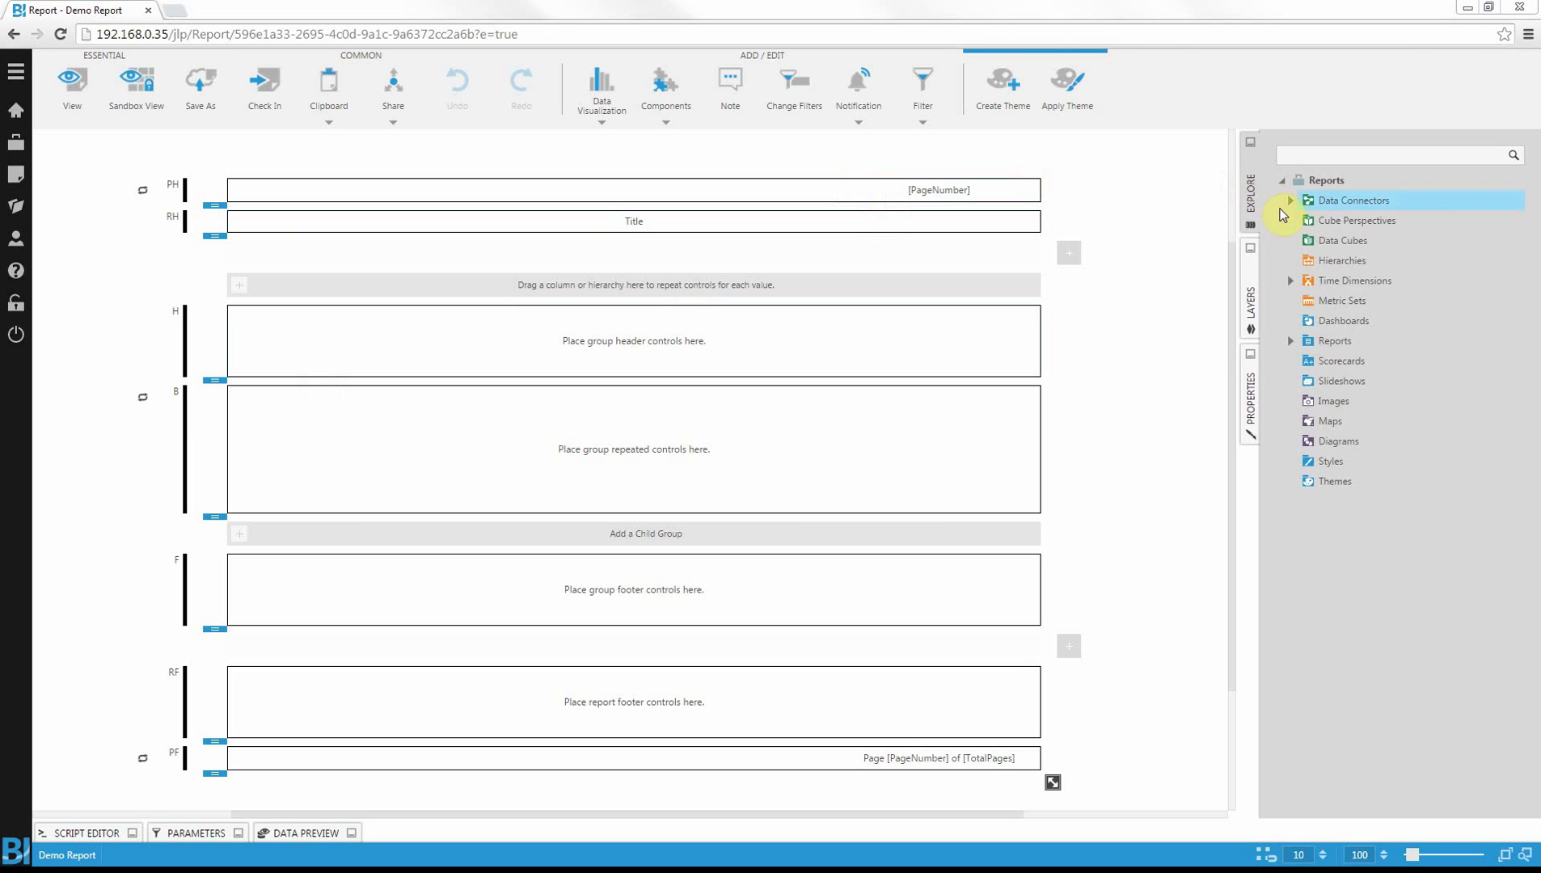
Repeat the report on Ship Date > Calendar > Calendar Quarter of Year from AdventureWorks OLAP.
{"action": "left_click", "coordinate": [1288, 201]}
{"action": "left_click", "coordinate": [1301, 220]}
{"action": "left_click", "coordinate": [1308, 241]}
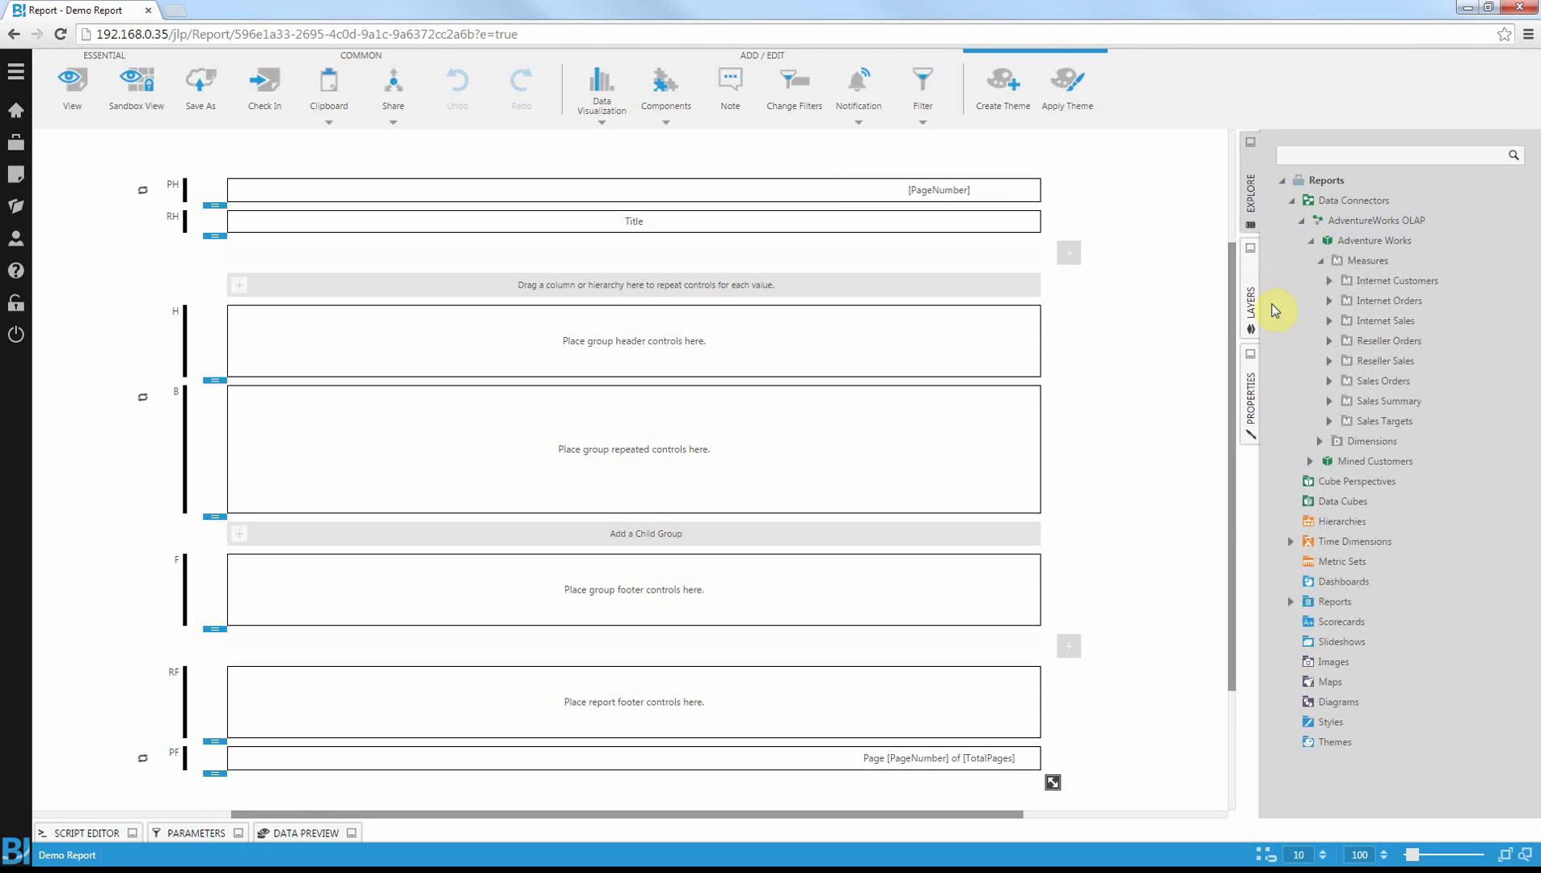
{"action": "left_click", "coordinate": [1320, 442]}
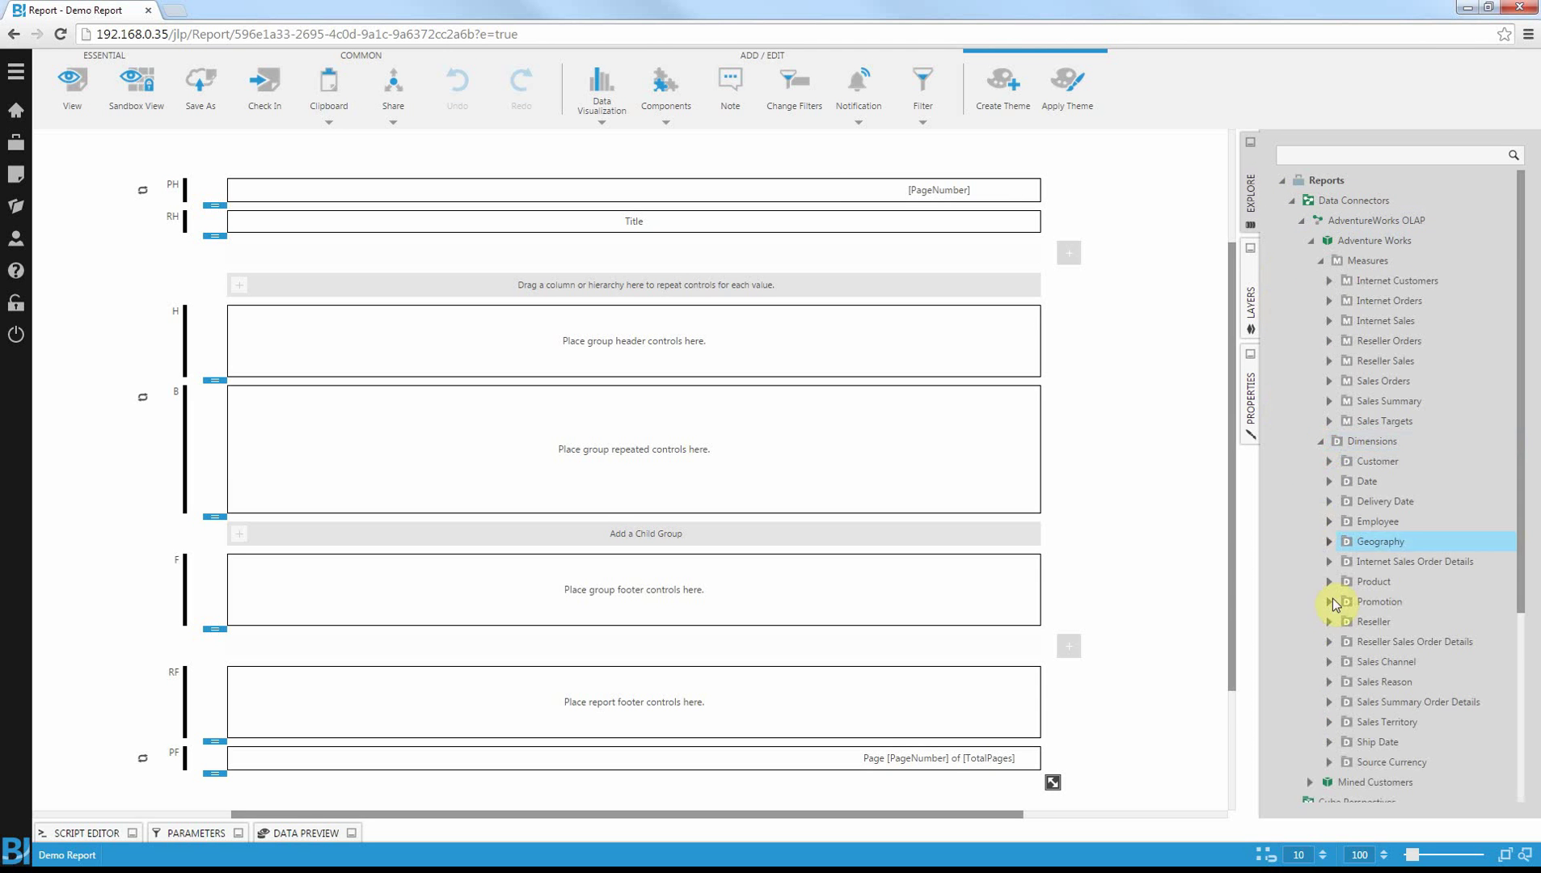
{"action": "left_click", "coordinate": [1329, 742]}
{"action": "scroll", "coordinate": [1331, 742], "scroll_direction": "down", "scroll_amount": 2}
{"action": "left_click", "coordinate": [1339, 521]}
{"action": "left_click_drag", "start_coordinate": [1366, 561], "coordinate": [704, 284]}
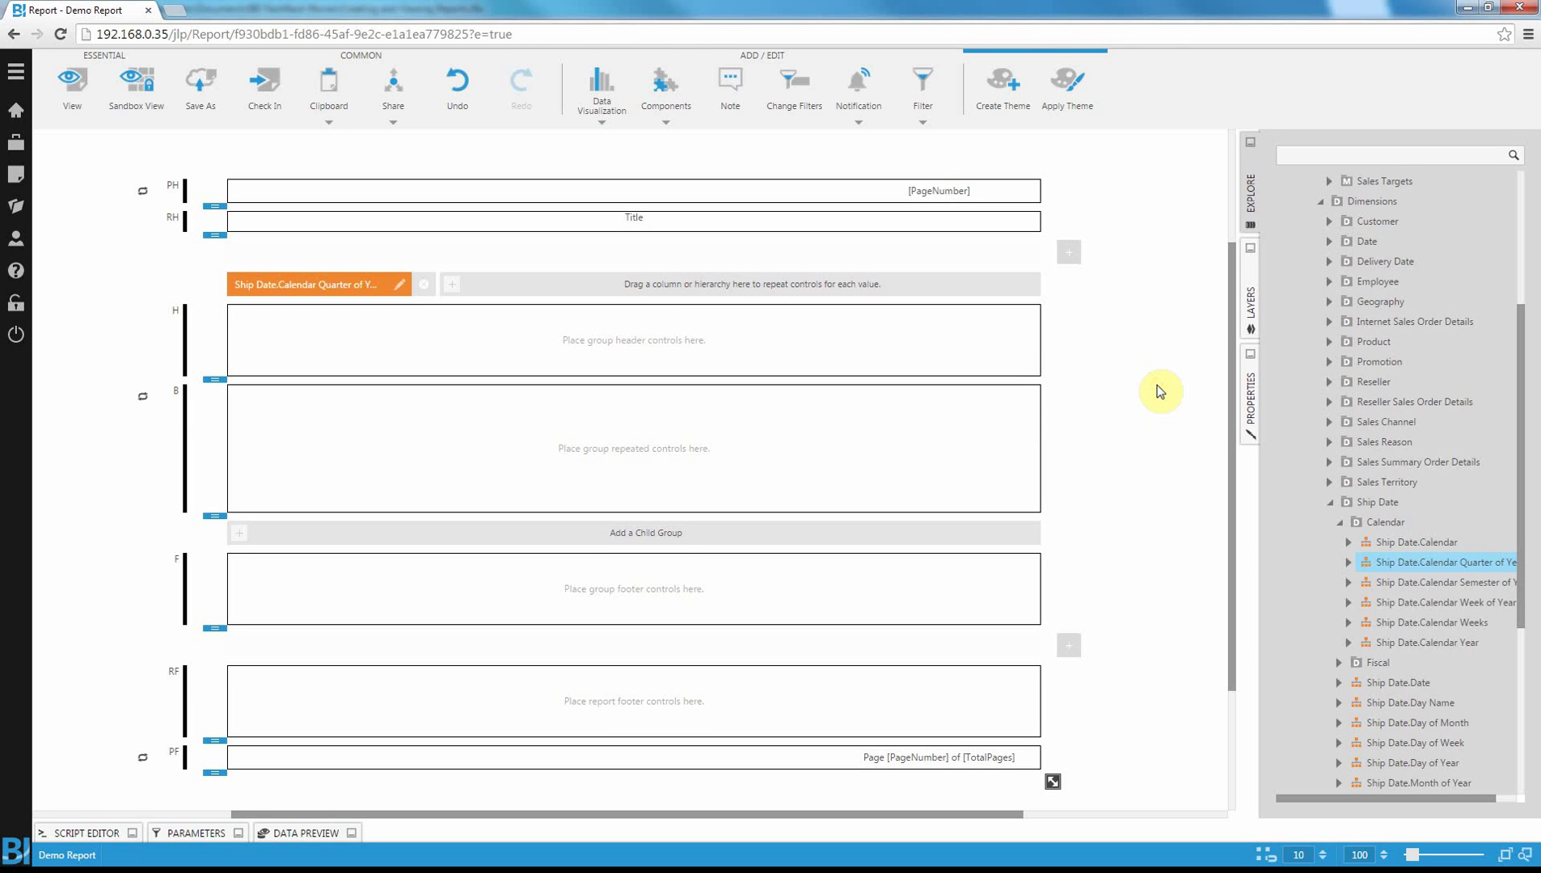
Add a Data Label bound to the calendar quarter hierarchy and move it into the detail band.
{"action": "left_click", "coordinate": [598, 105]}
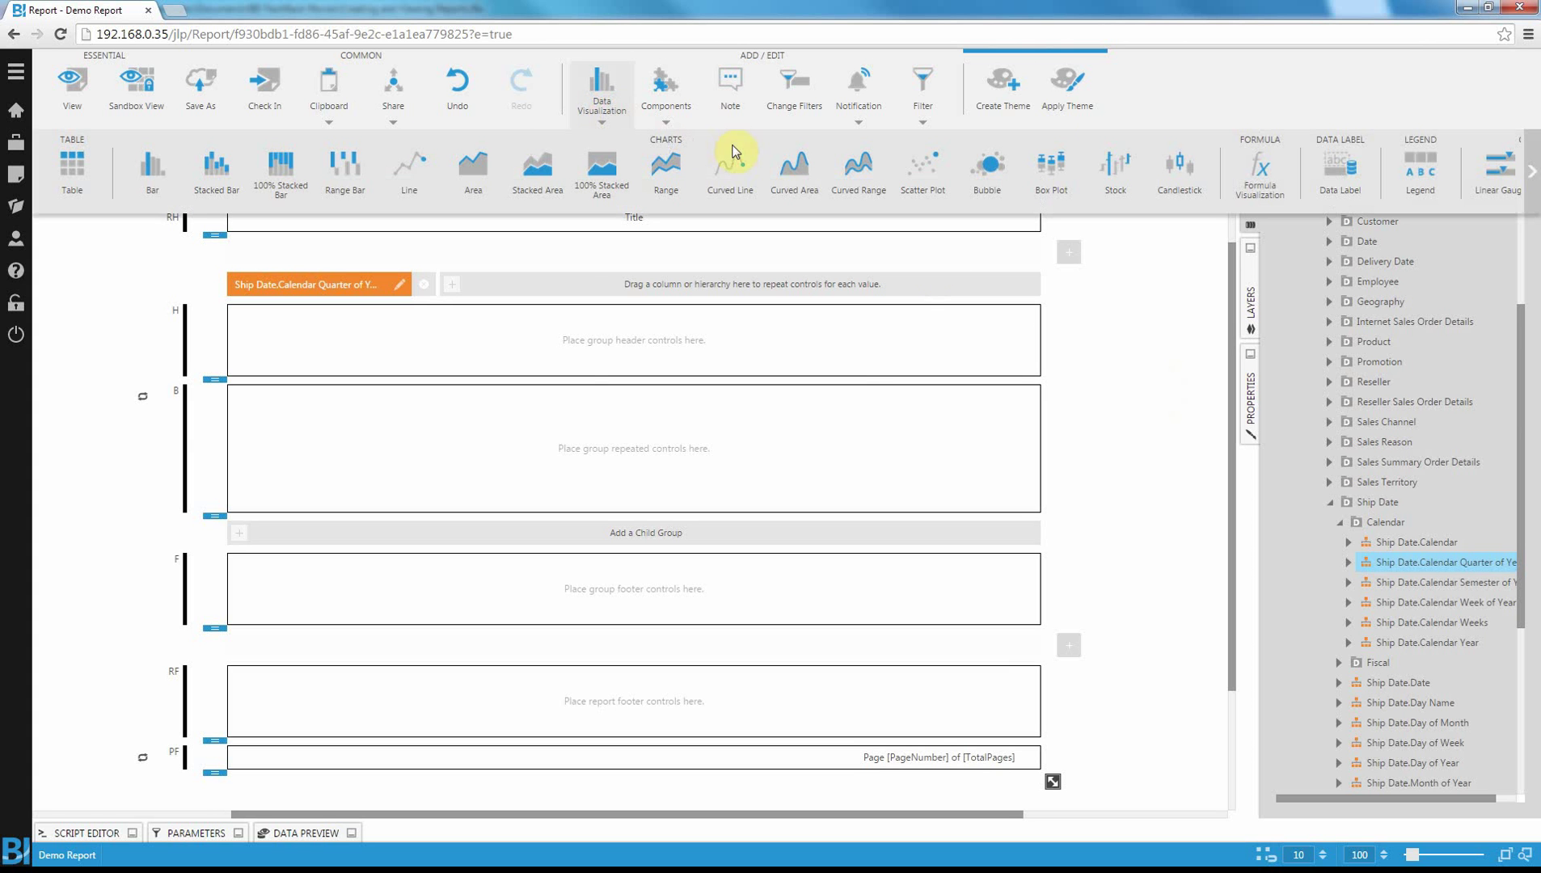
{"action": "left_click", "coordinate": [1338, 168]}
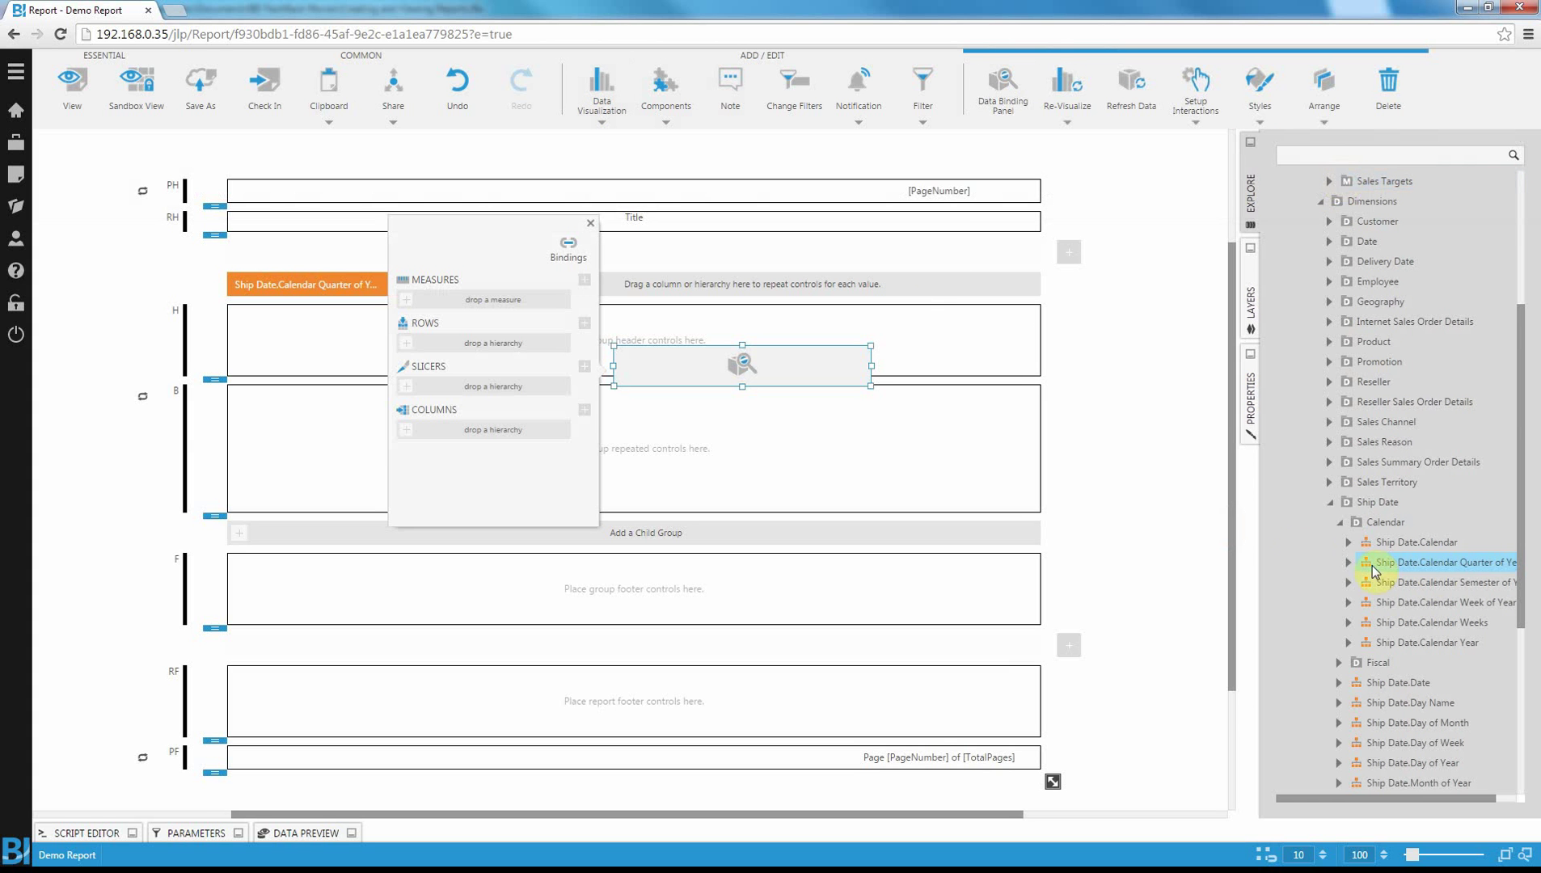
{"action": "left_click_drag", "start_coordinate": [1431, 564], "coordinate": [485, 342]}
{"action": "left_click_drag", "start_coordinate": [718, 367], "coordinate": [349, 416]}
Remove the Reseller Sales Amount measure, narrow the CY Q1 label, and preview all four quarters.
{"action": "left_click", "coordinate": [213, 362]}
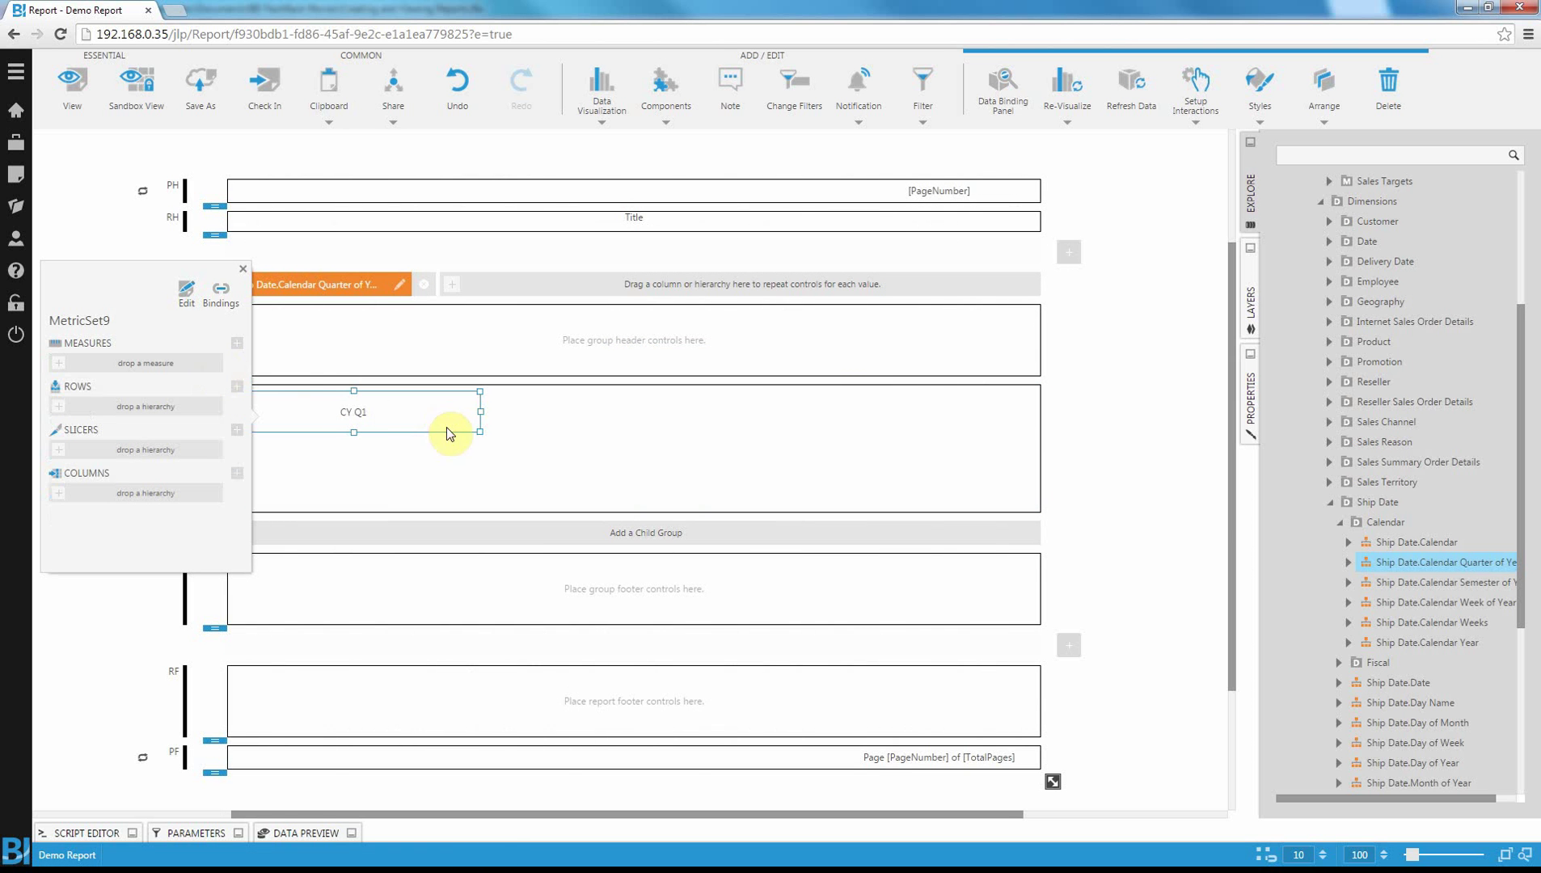
{"action": "left_click_drag", "start_coordinate": [481, 411], "coordinate": [344, 412]}
{"action": "left_click", "coordinate": [192, 254]}
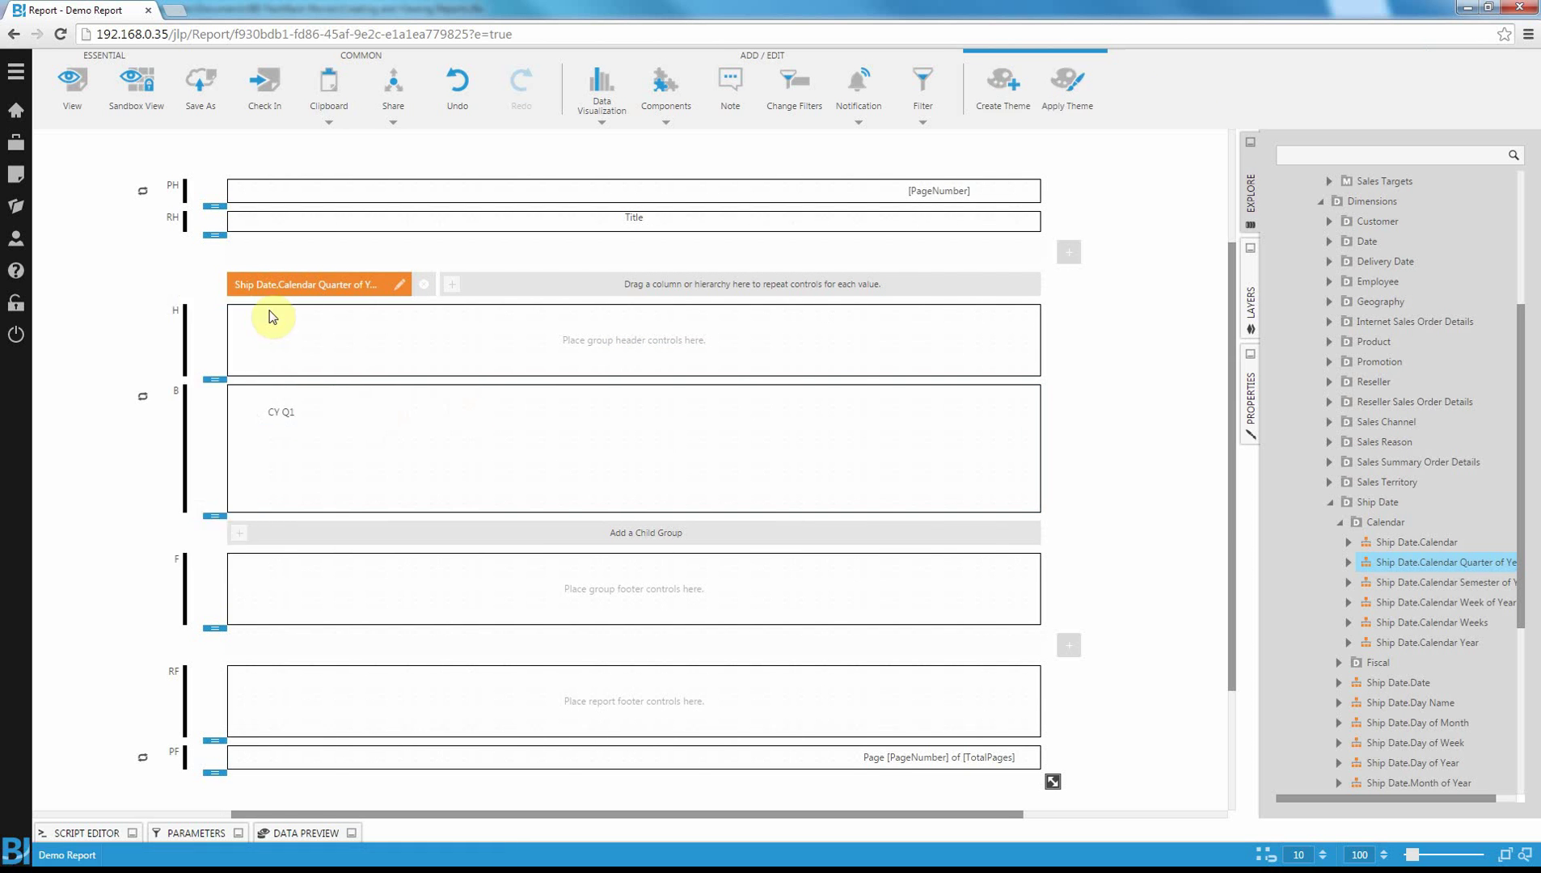
{"action": "left_click", "coordinate": [97, 97]}
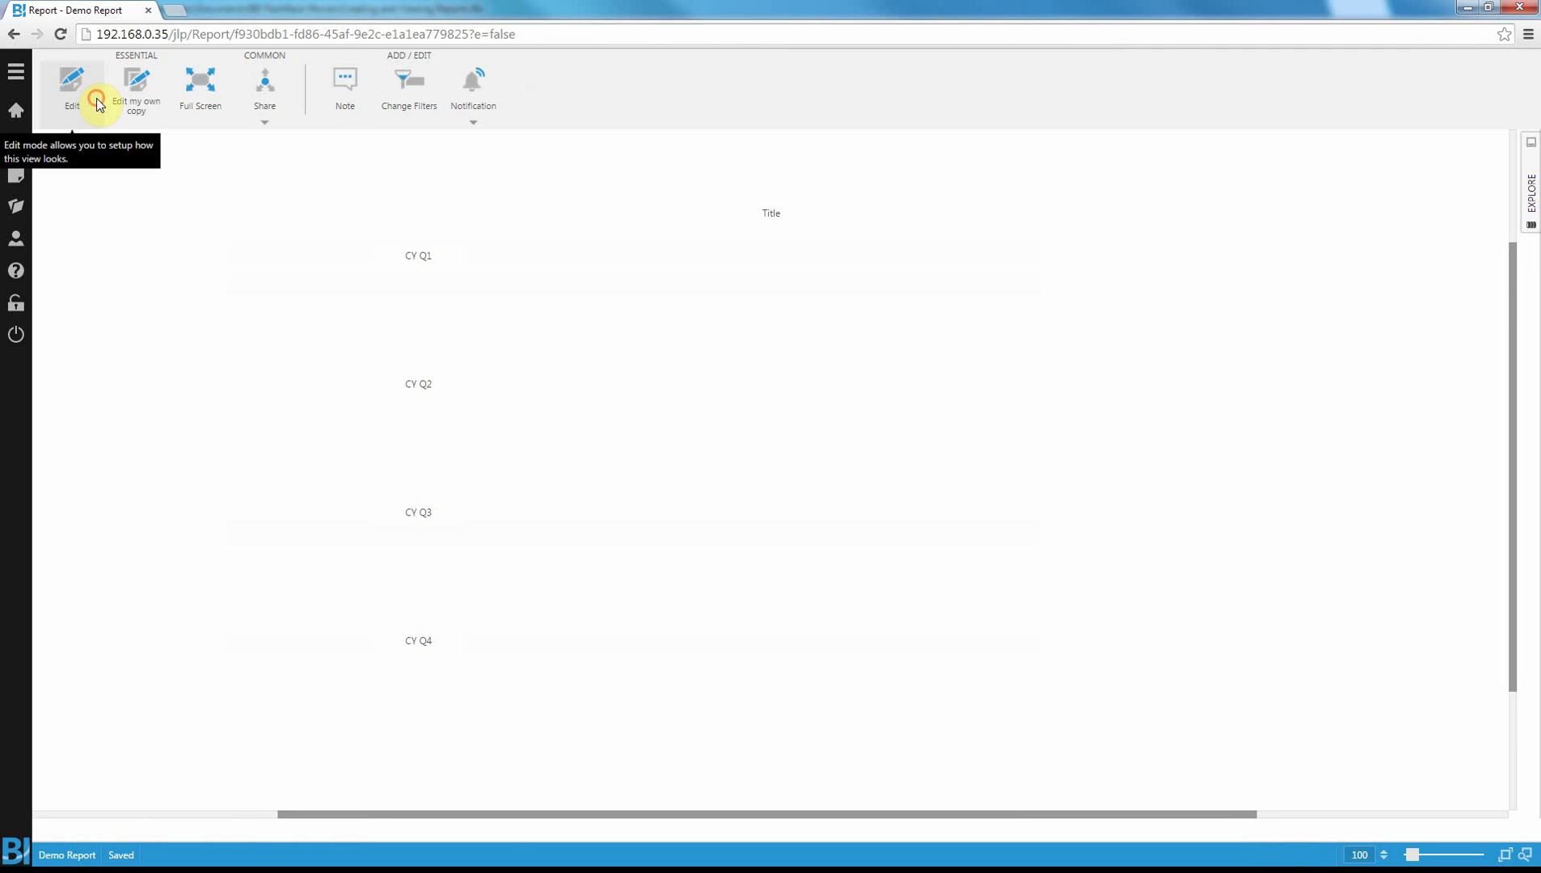
{"action": "left_click", "coordinate": [96, 98]}
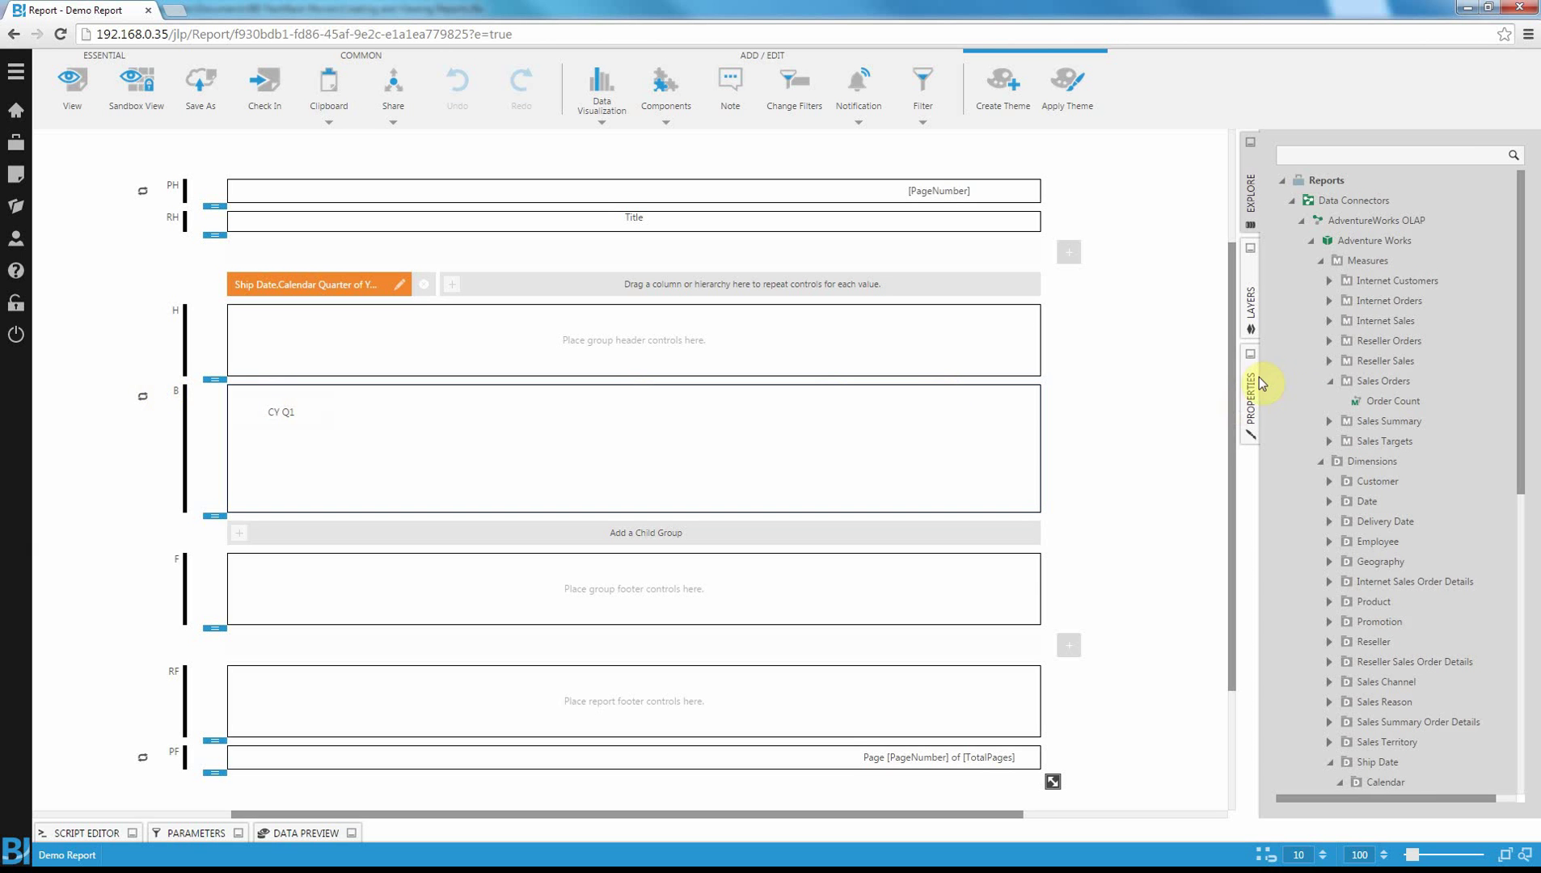
Place a narrowed Order Count beside CY Q1 and preview counts 7,976, 8,875, 6,993, 7,611.
{"action": "left_click_drag", "start_coordinate": [1412, 414], "coordinate": [476, 431]}
{"action": "left_click_drag", "start_coordinate": [609, 447], "coordinate": [478, 421]}
{"action": "left_click_drag", "start_coordinate": [592, 411], "coordinate": [481, 420]}
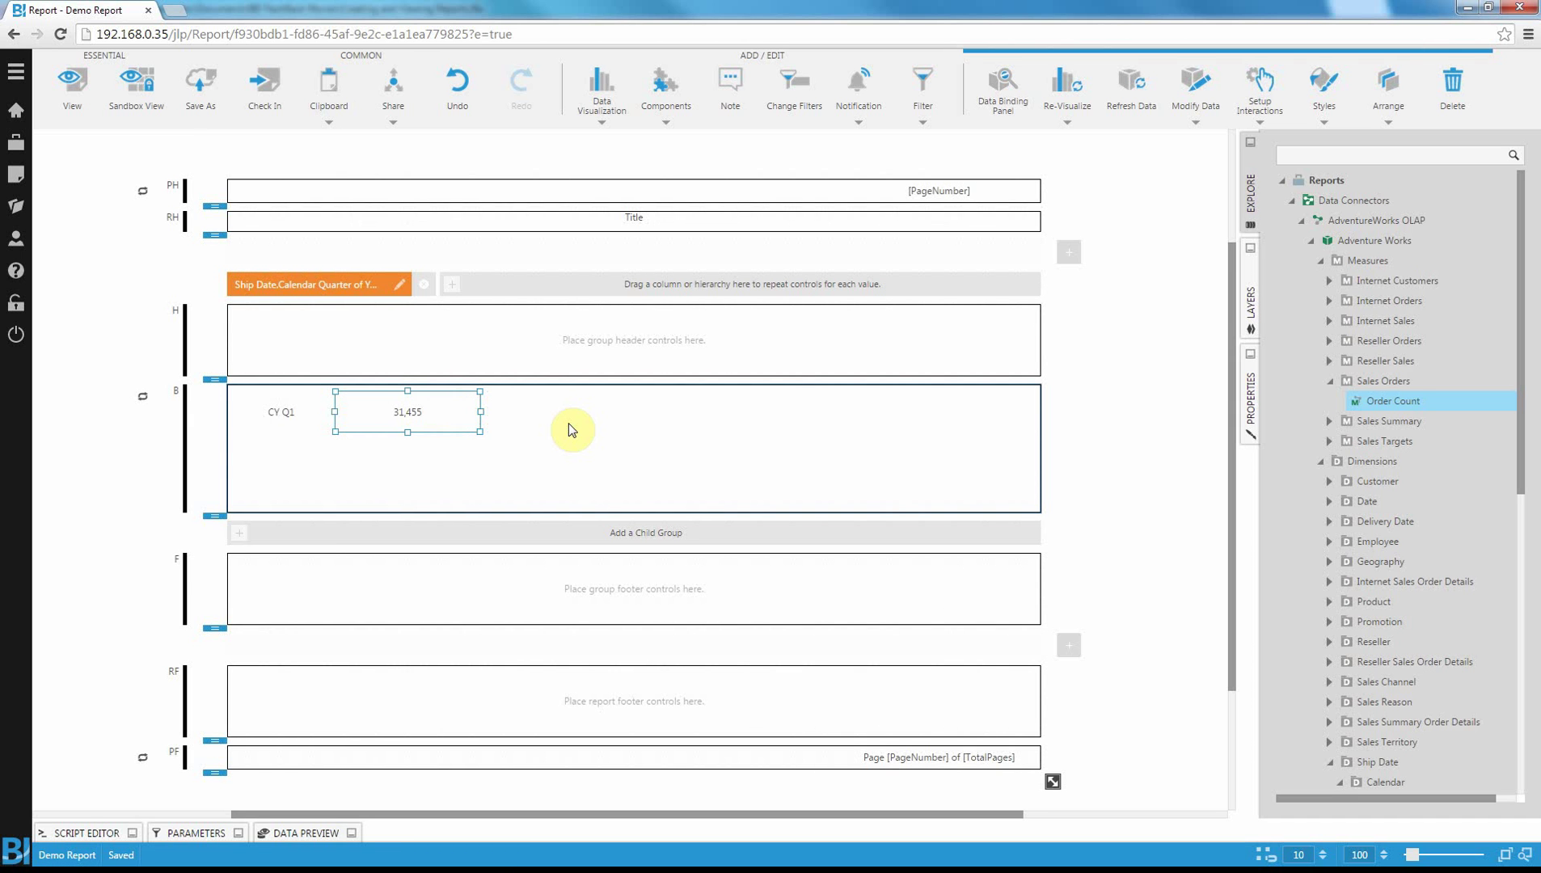
{"action": "left_click", "coordinate": [72, 87]}
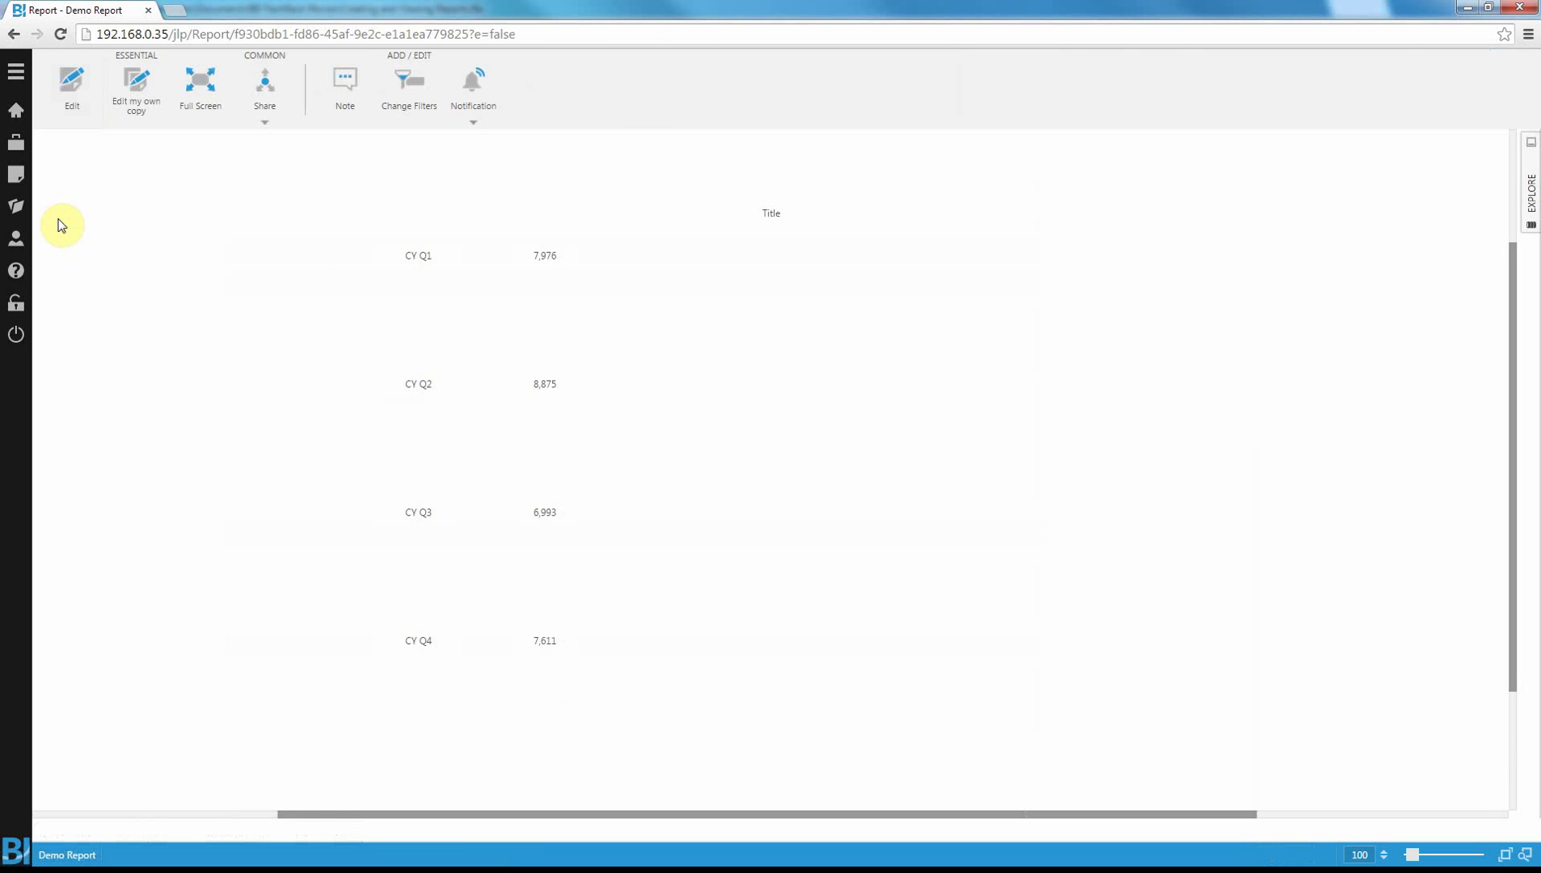
Add Order Count to the body band as a Bar chart, enlarging the band and positioning the chart.
{"action": "left_click", "coordinate": [69, 83]}
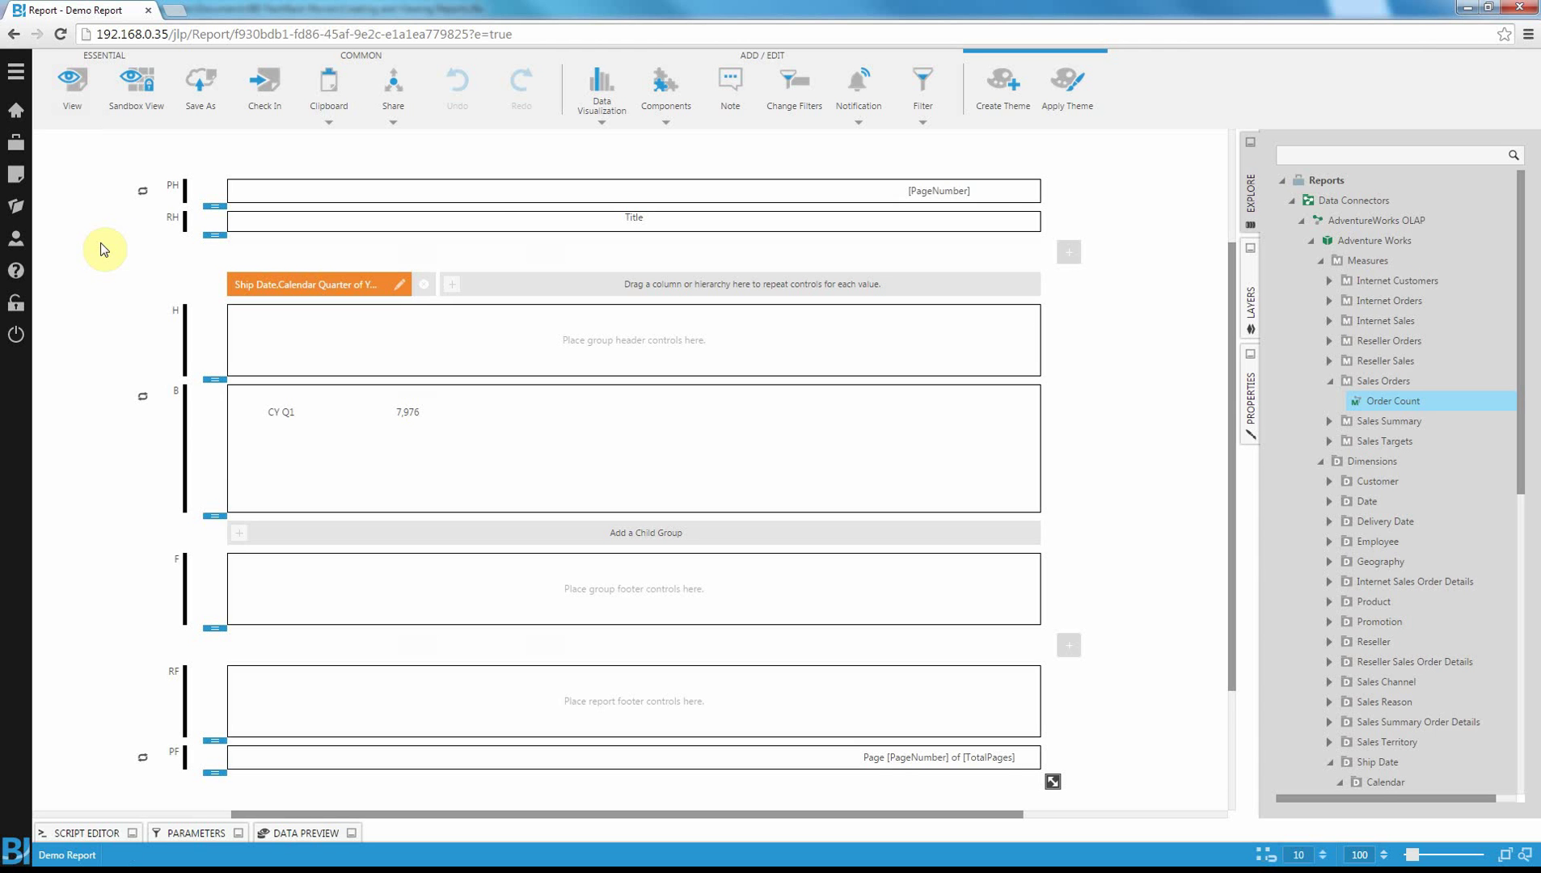
{"action": "left_click_drag", "start_coordinate": [1376, 404], "coordinate": [590, 434]}
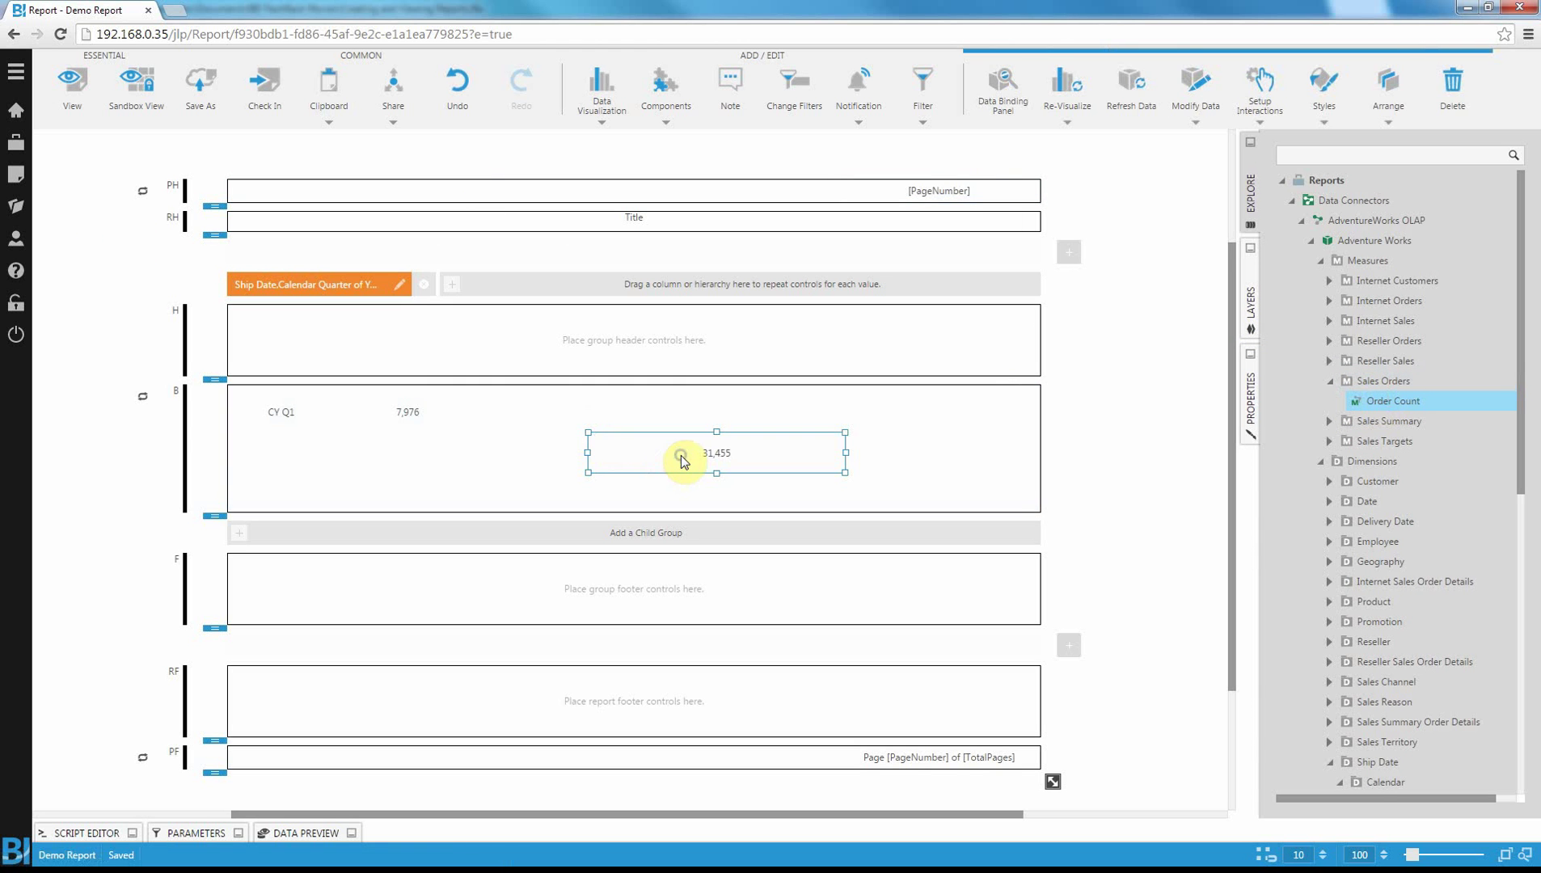
{"action": "right_click", "coordinate": [679, 456]}
{"action": "left_click", "coordinate": [736, 492]}
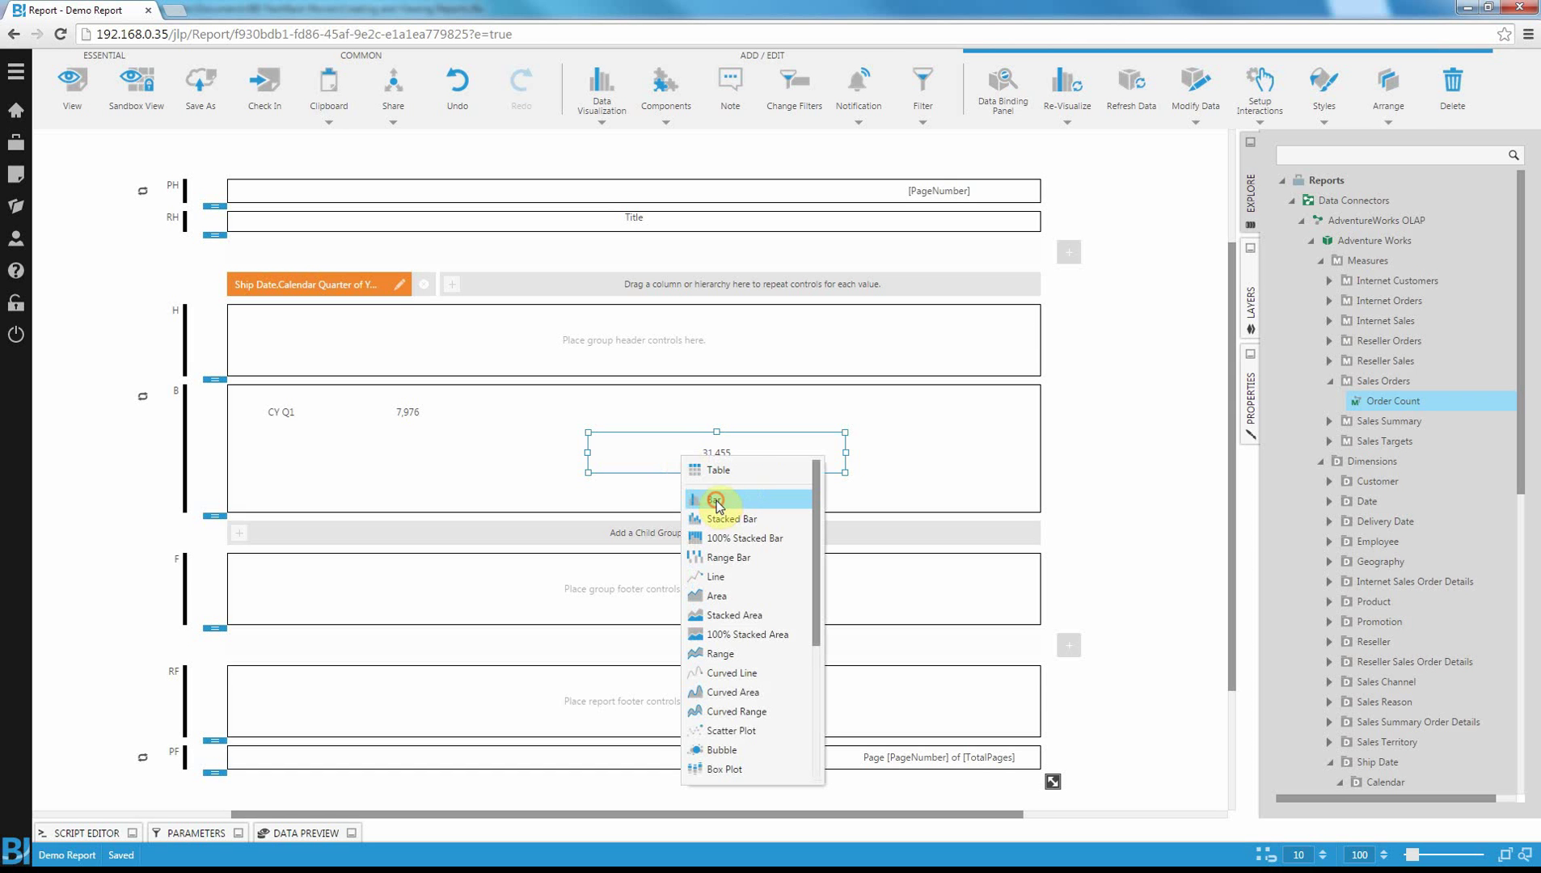
{"action": "left_click", "coordinate": [719, 503]}
{"action": "left_click_drag", "start_coordinate": [215, 514], "coordinate": [213, 557]}
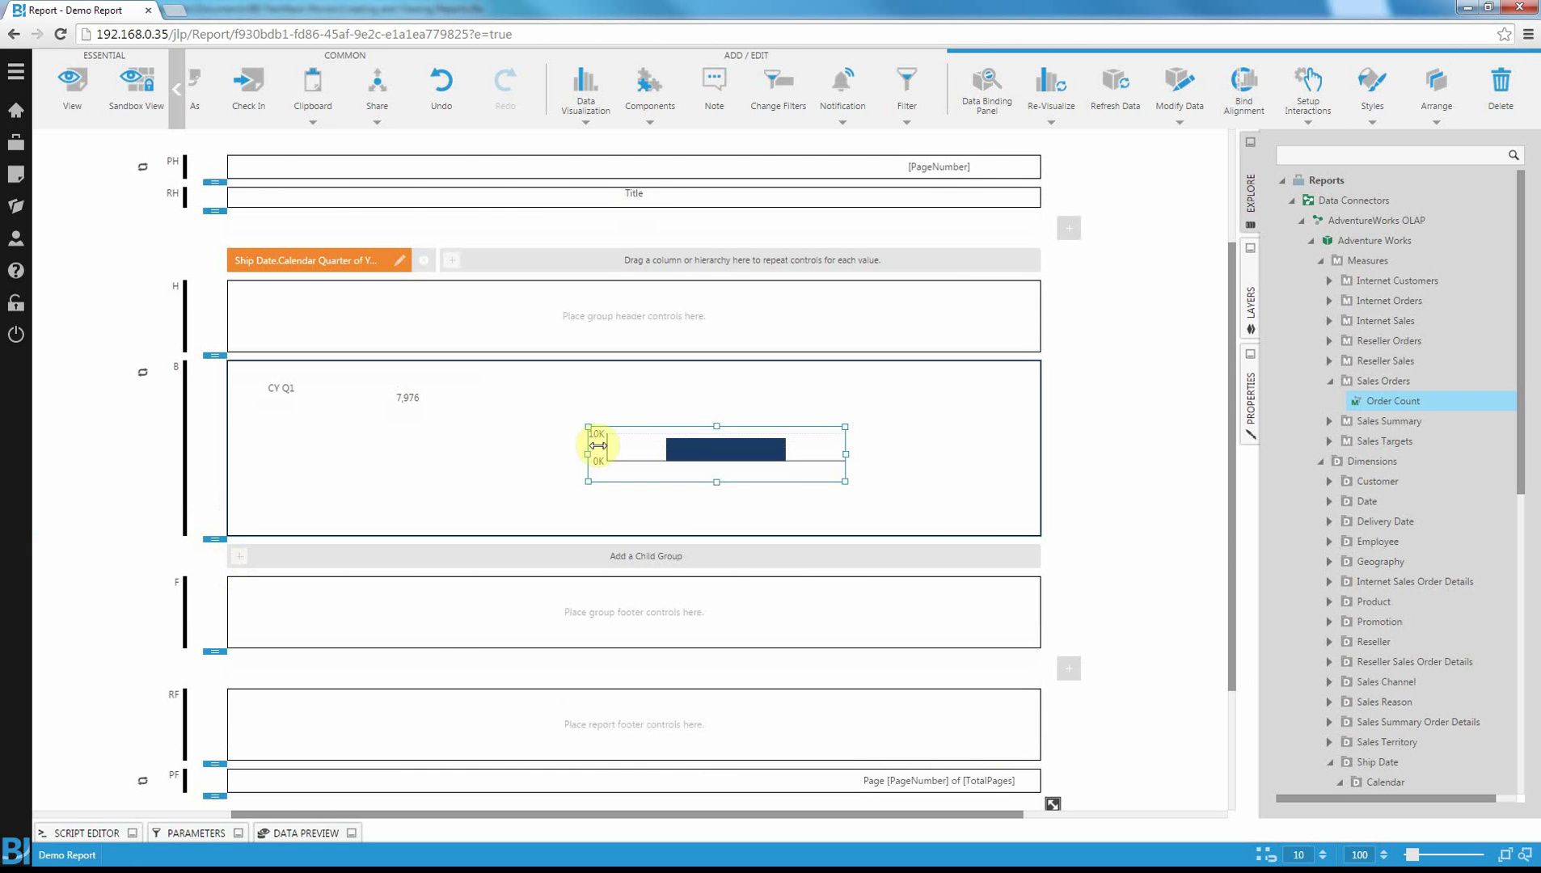
{"action": "left_click_drag", "start_coordinate": [687, 446], "coordinate": [608, 511]}
Break the chart out by Product Categories (Accessories, Bikes, Clothing, Components) and preview it.
{"action": "left_click", "coordinate": [410, 398]}
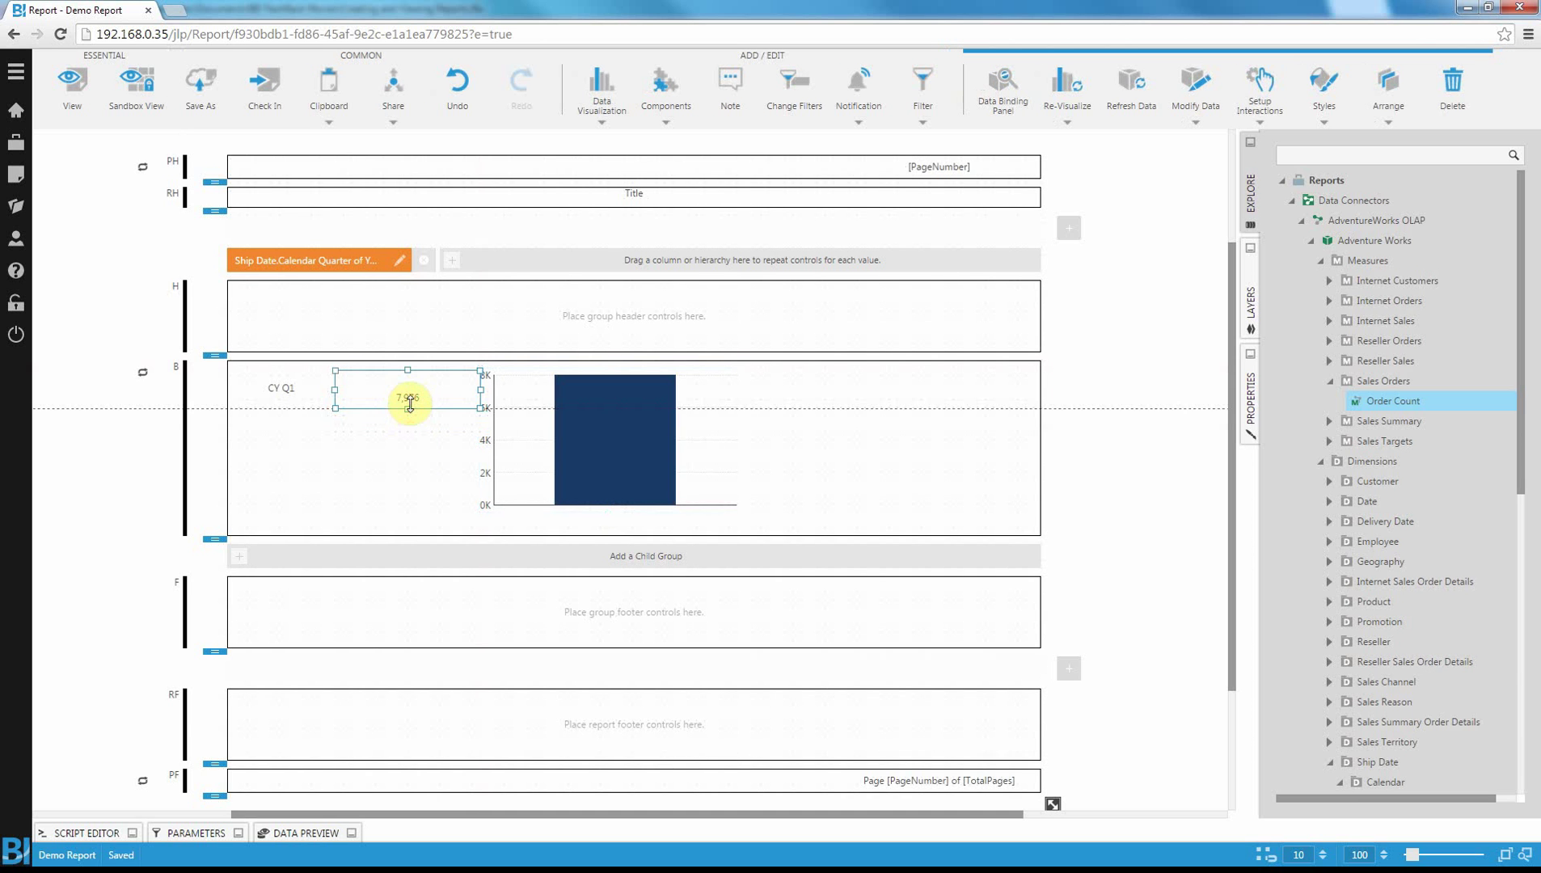
{"action": "left_click", "coordinate": [802, 436]}
{"action": "left_click_drag", "start_coordinate": [1516, 394], "coordinate": [1444, 500]}
{"action": "left_click", "coordinate": [1329, 255]}
{"action": "left_click", "coordinate": [1339, 415]}
{"action": "left_click_drag", "start_coordinate": [1378, 424], "coordinate": [634, 443]}
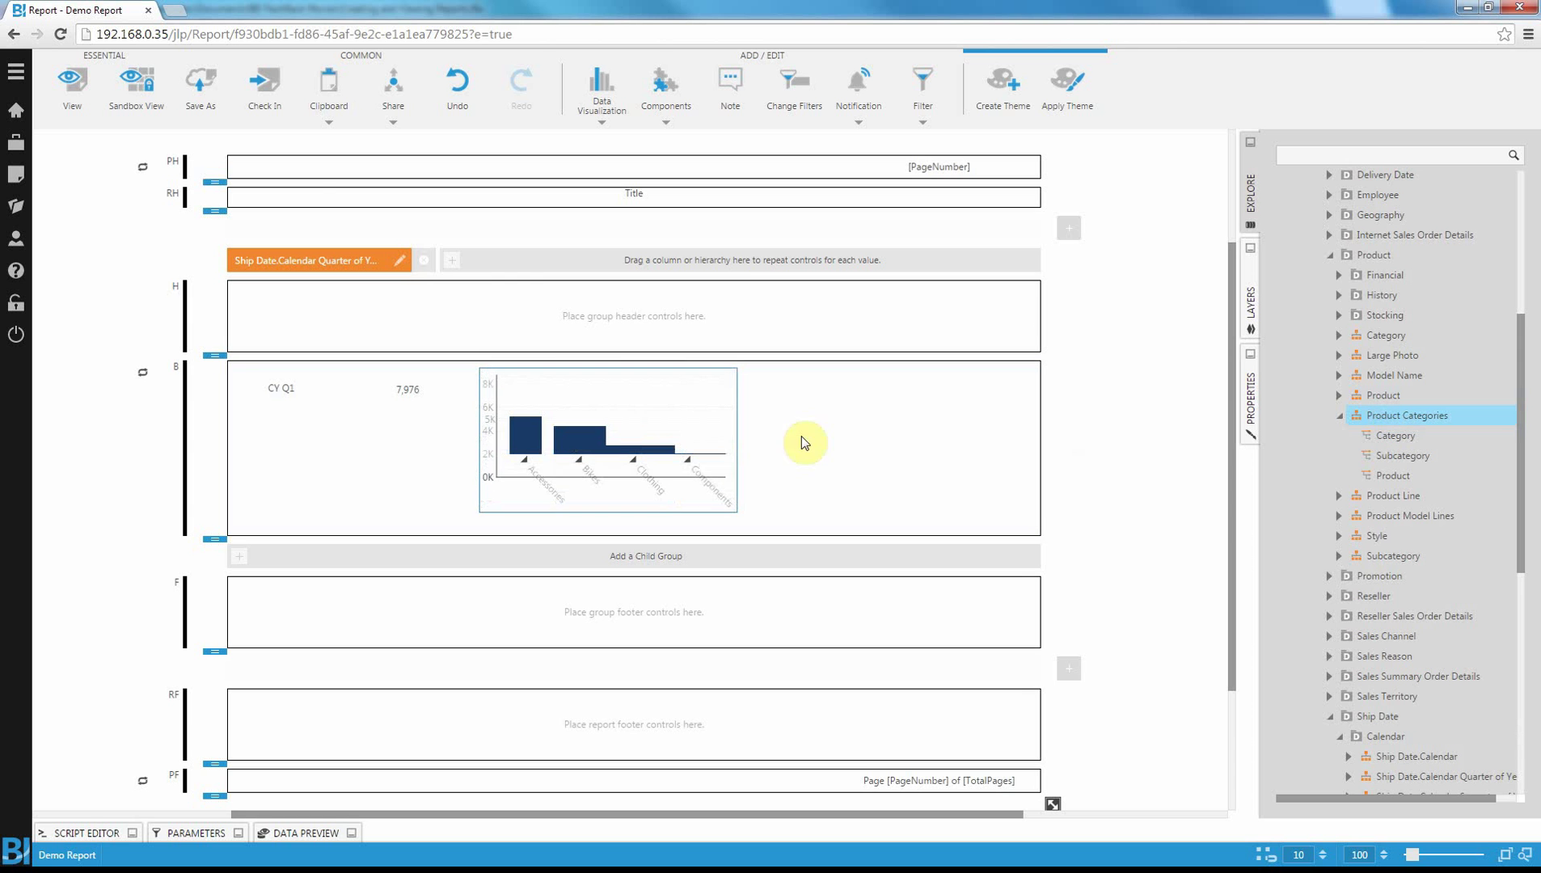
{"action": "left_click", "coordinate": [71, 78]}
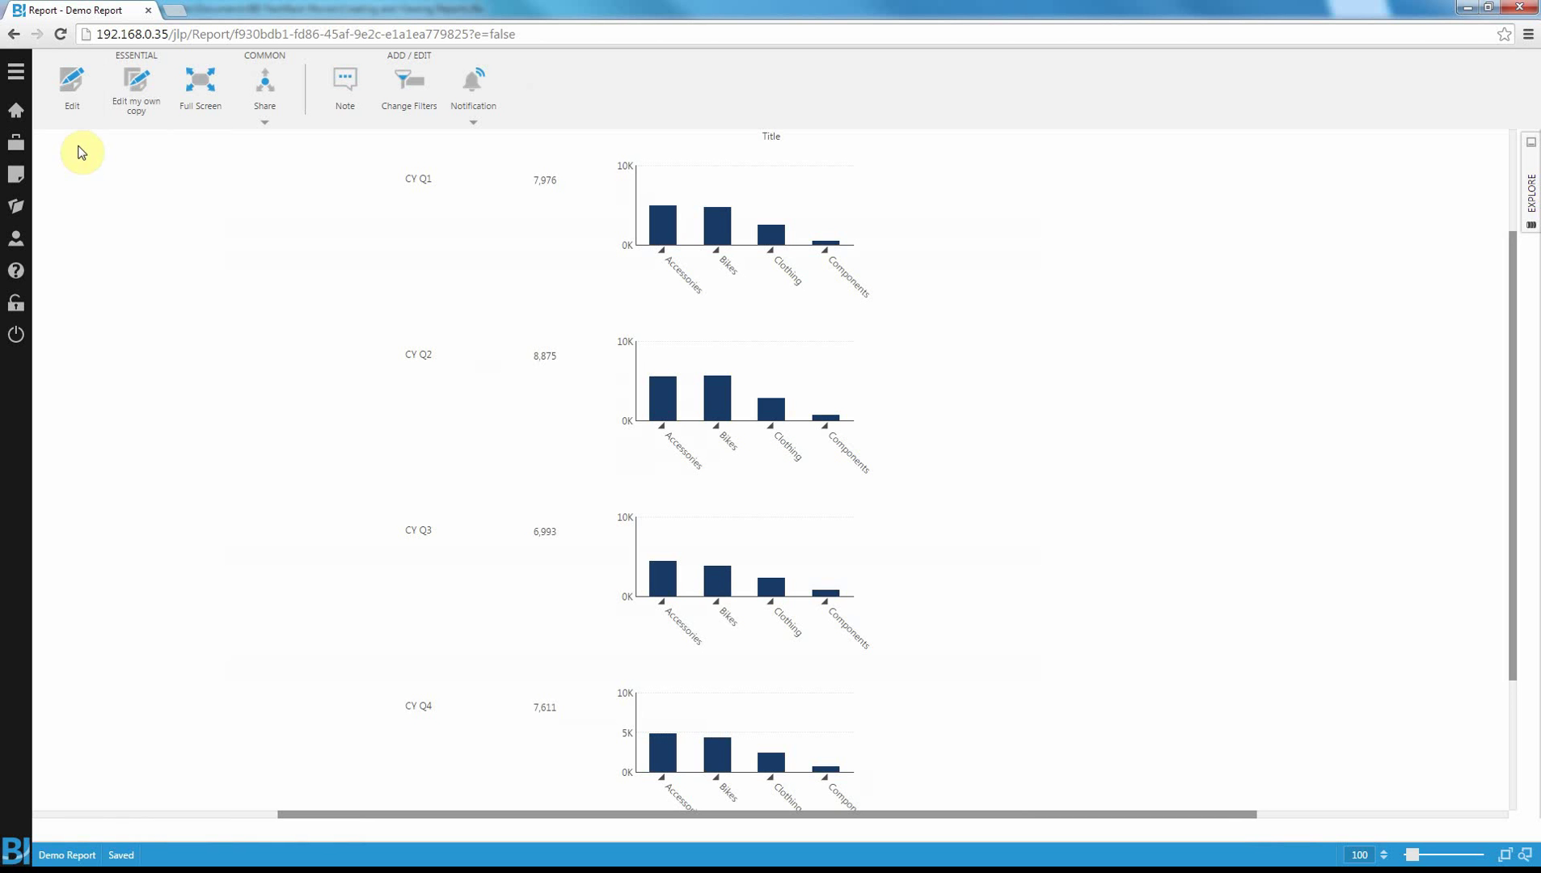
{"action": "left_click", "coordinate": [64, 89]}
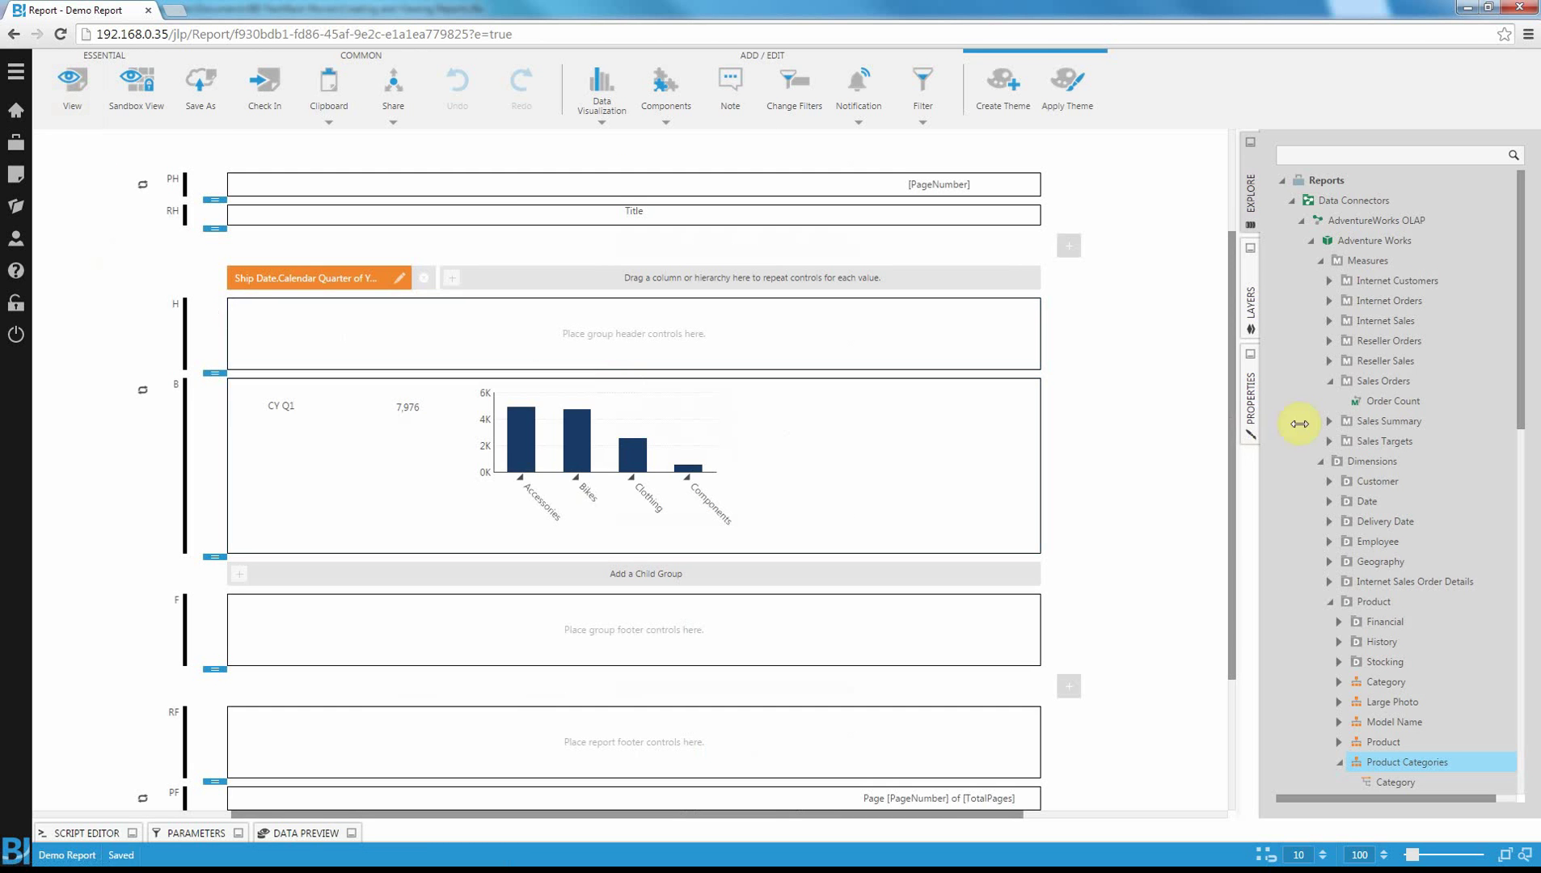
Add Sales Territory Country as the chart's series so each category's bars split by country.
{"action": "scroll", "coordinate": [1341, 482], "scroll_direction": "down", "scroll_amount": 3}
{"action": "scroll", "coordinate": [1374, 477], "scroll_direction": "down", "scroll_amount": 3}
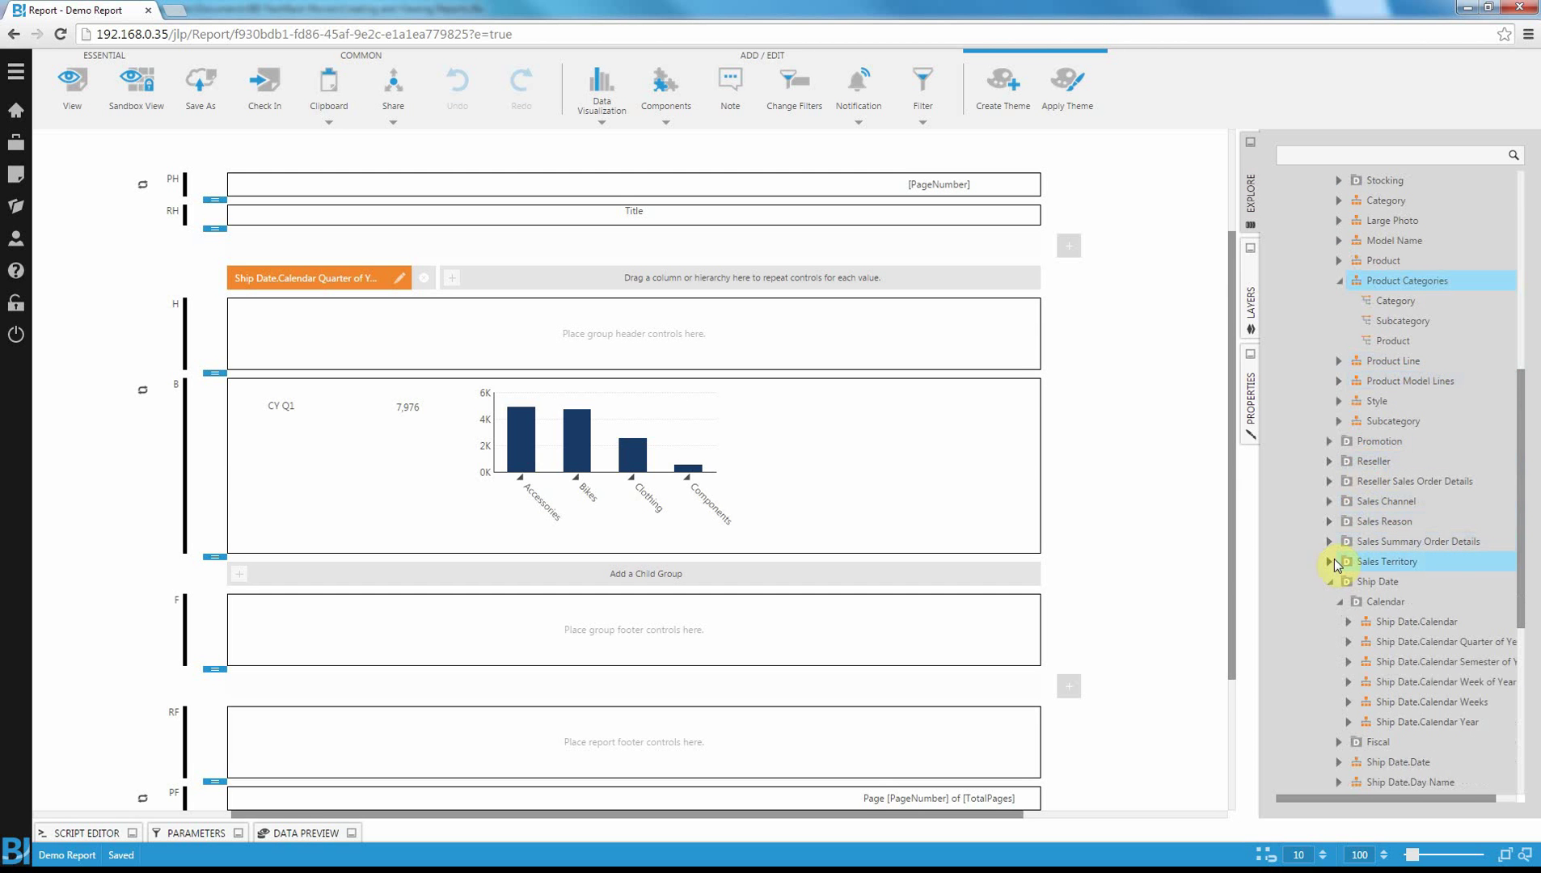
{"action": "left_click", "coordinate": [1329, 561]}
{"action": "scroll", "coordinate": [1329, 561], "scroll_direction": "down", "scroll_amount": 1}
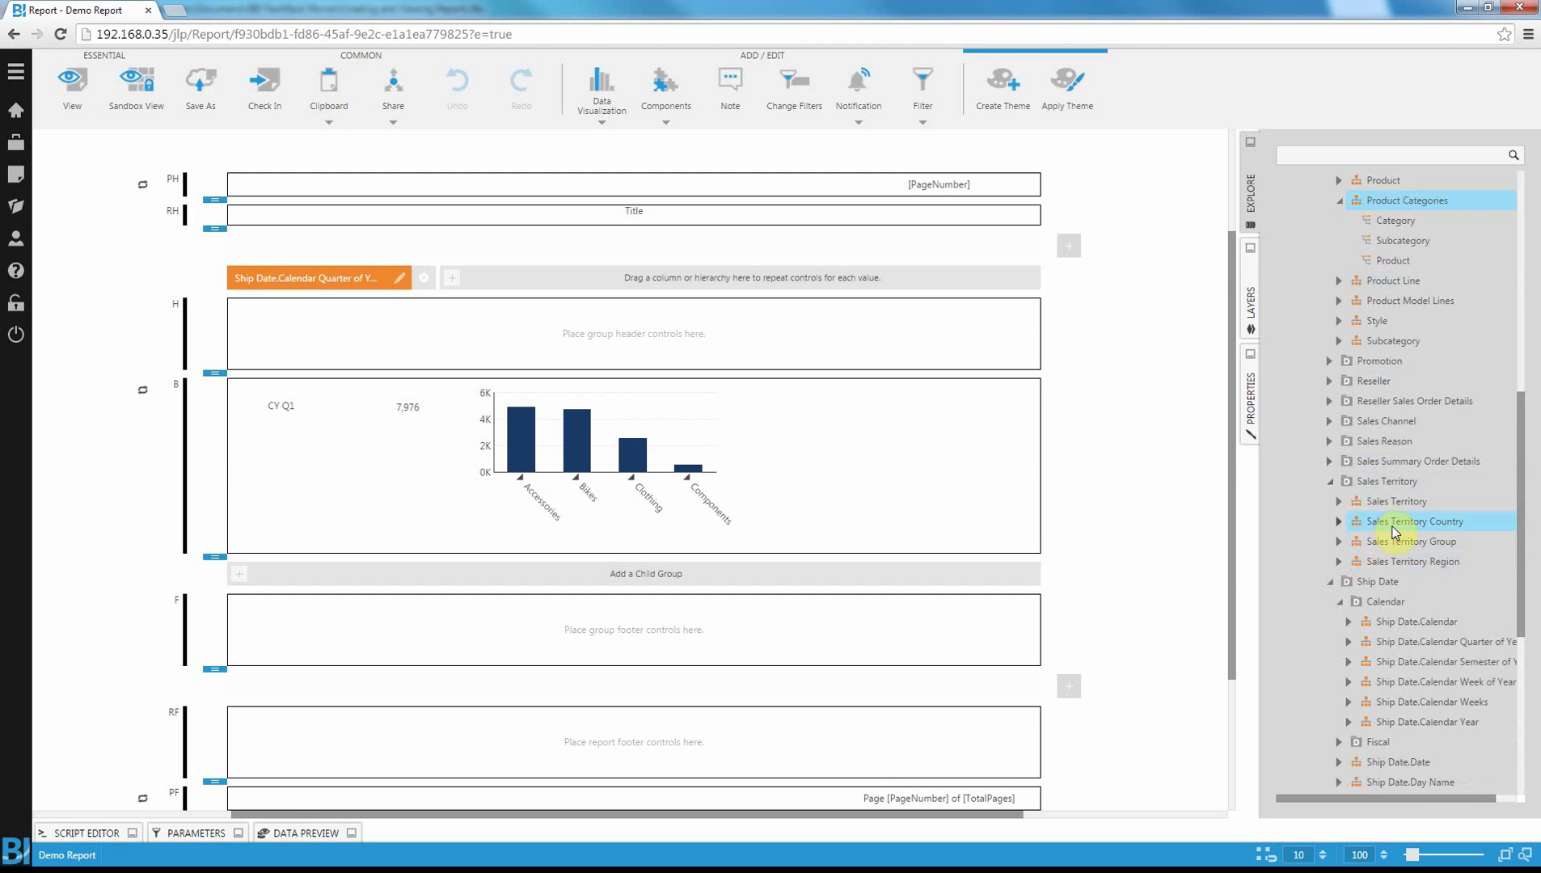
{"action": "left_click_drag", "start_coordinate": [1386, 524], "coordinate": [152, 578]}
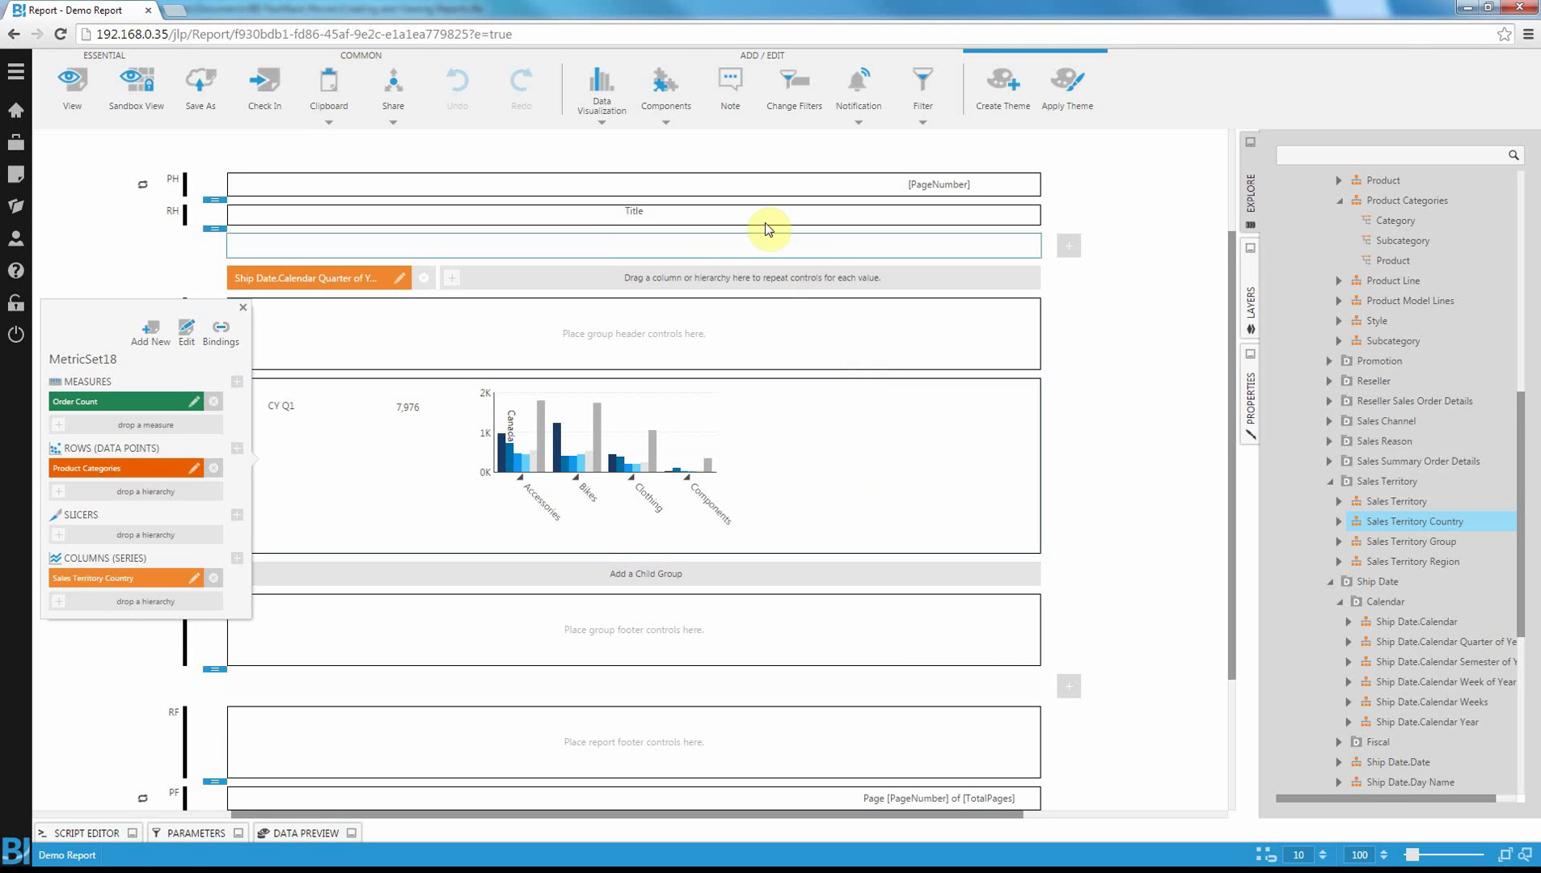
Add a legend linked to chart 1, sized to the right of the chart, then preview the report.
{"action": "left_click", "coordinate": [620, 112]}
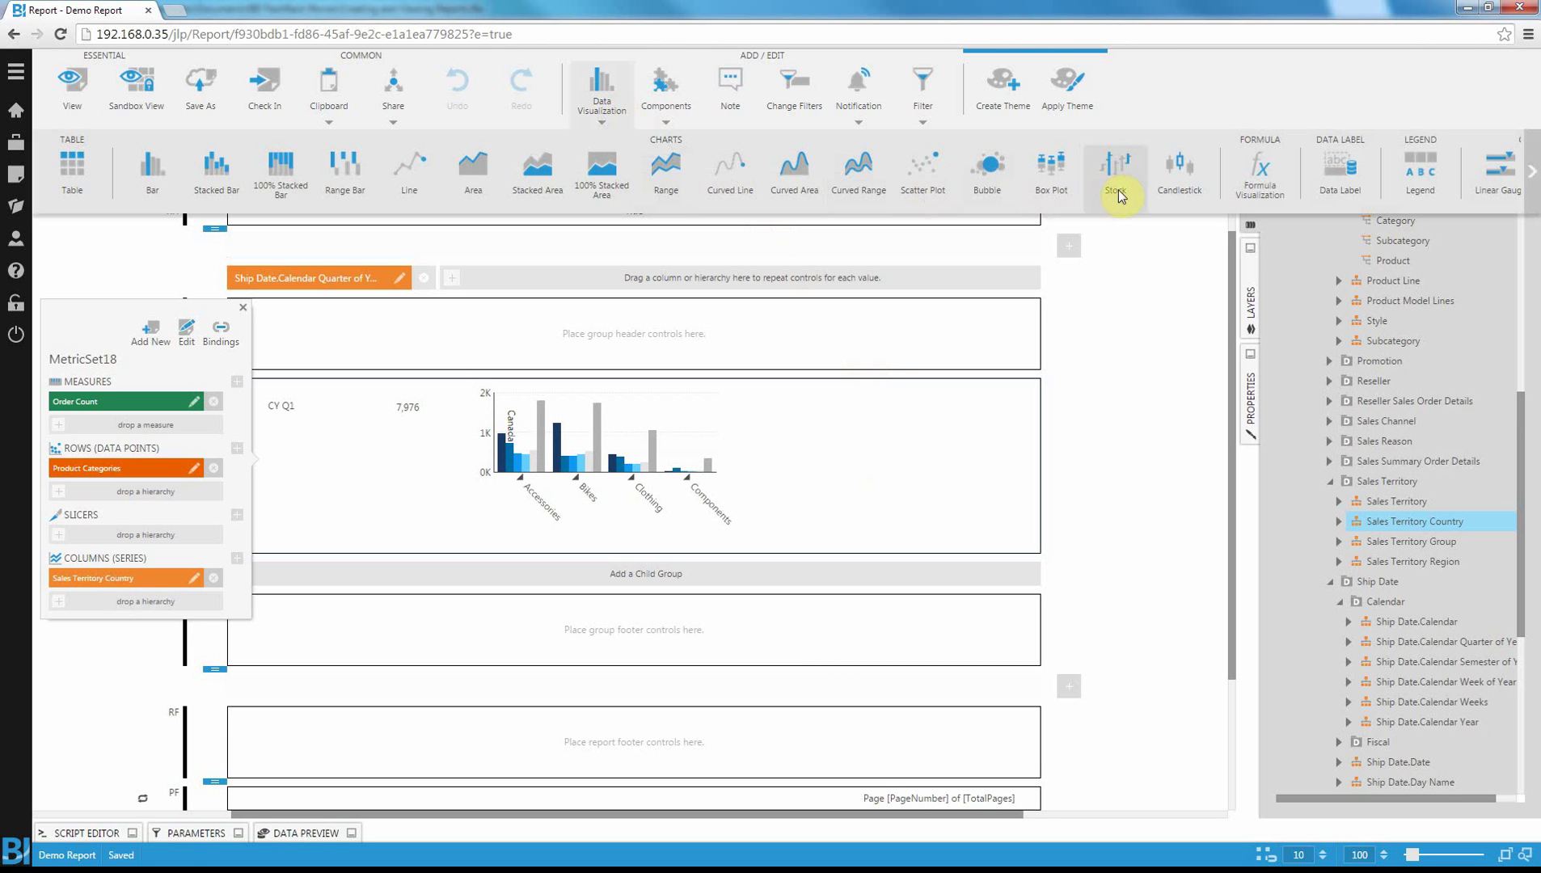
{"action": "left_click", "coordinate": [1420, 194]}
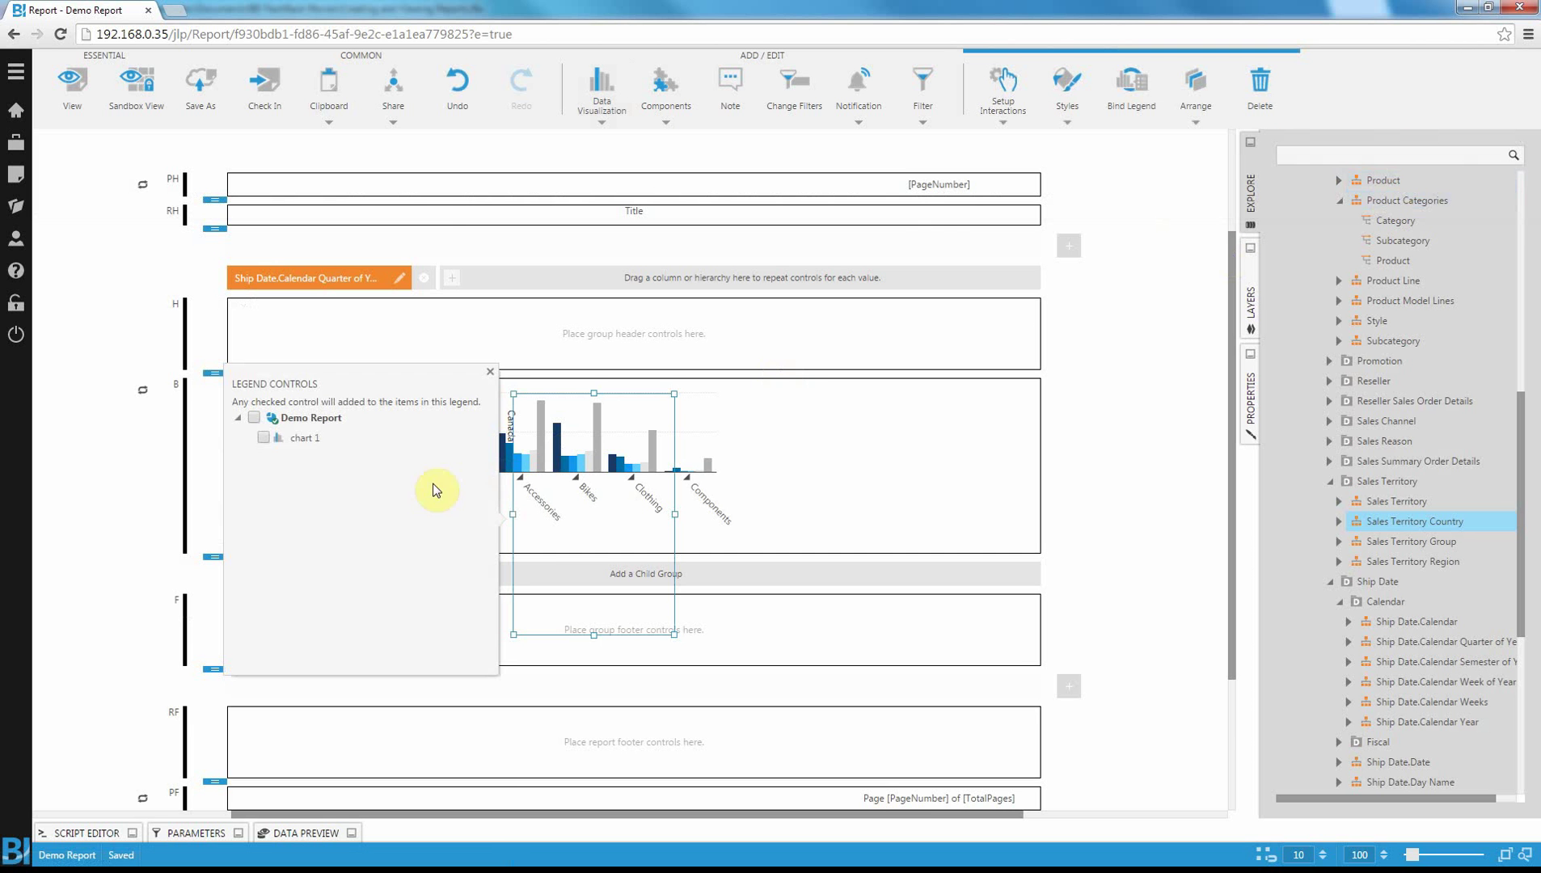
{"action": "left_click", "coordinate": [264, 439]}
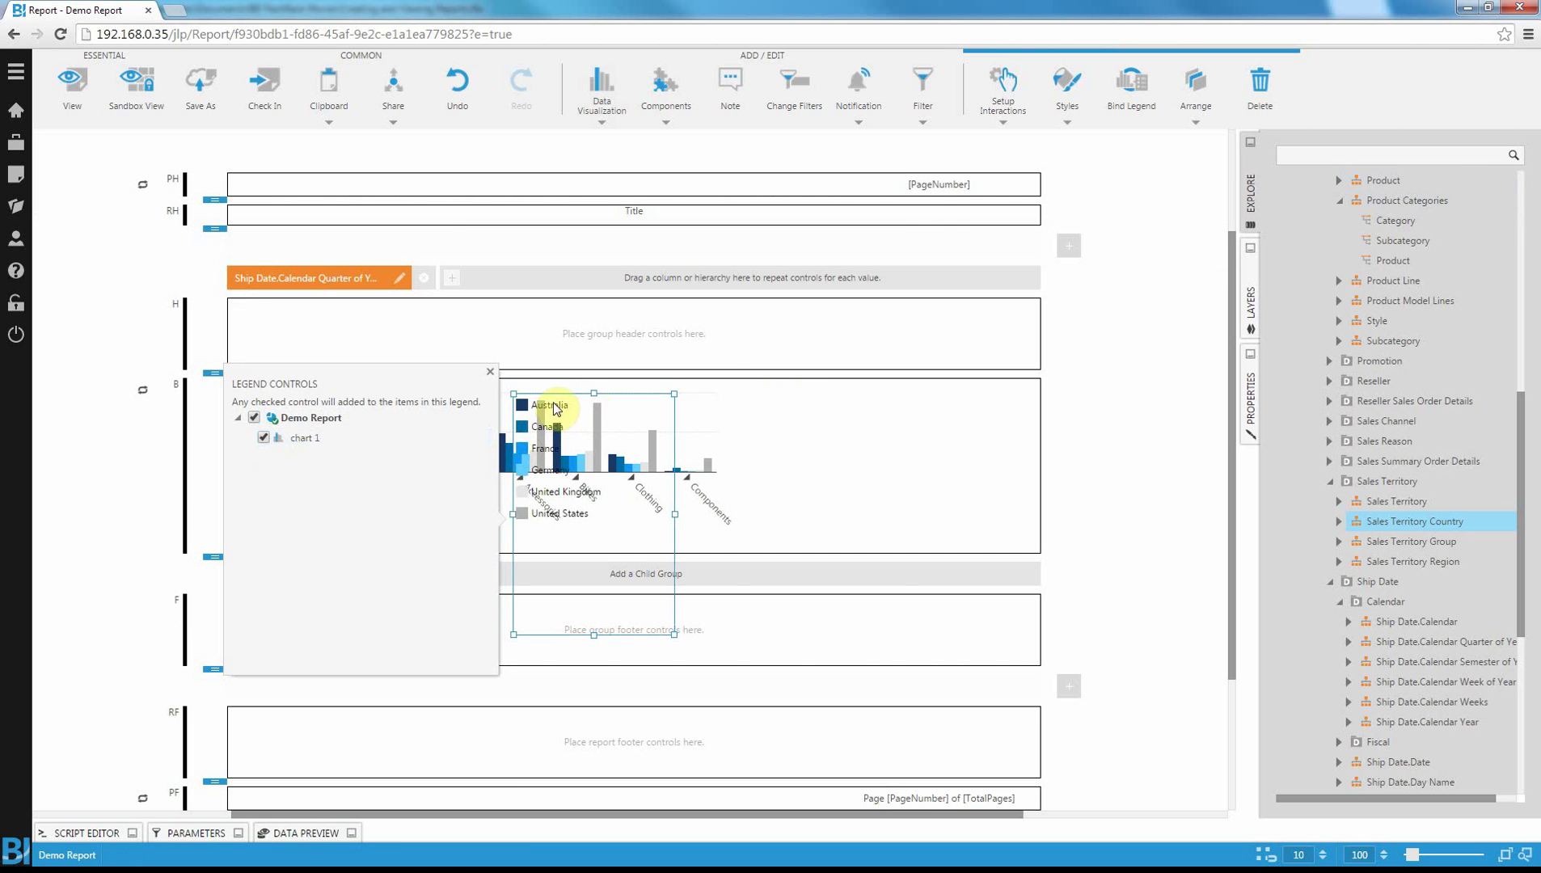
{"action": "left_click_drag", "start_coordinate": [543, 407], "coordinate": [788, 406]}
{"action": "left_click_drag", "start_coordinate": [832, 635], "coordinate": [829, 550]}
{"action": "left_click", "coordinate": [1090, 475]}
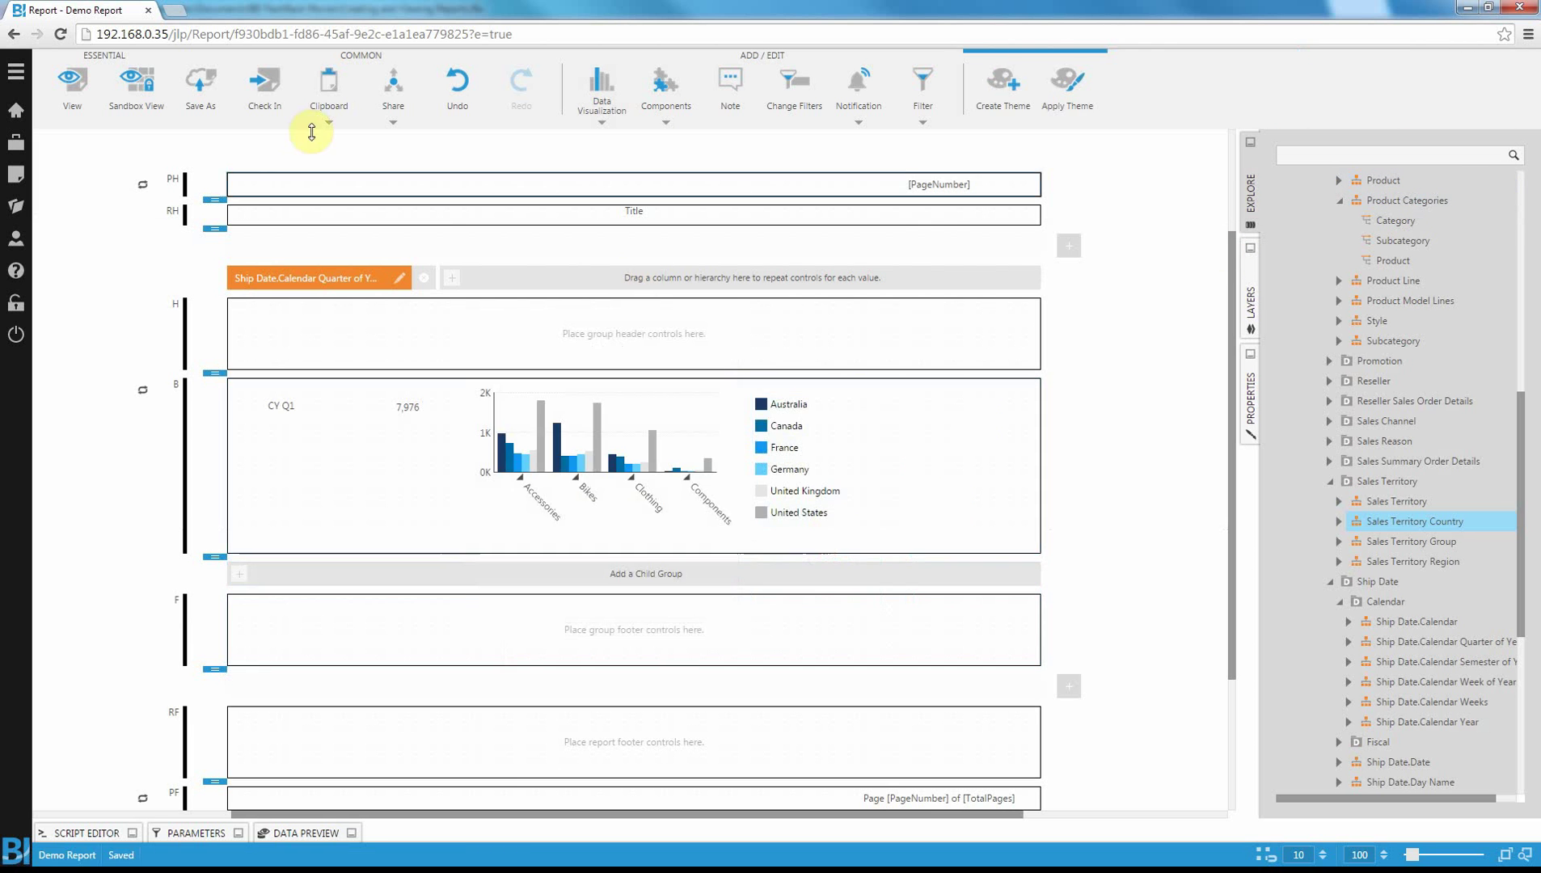
{"action": "left_click", "coordinate": [72, 81]}
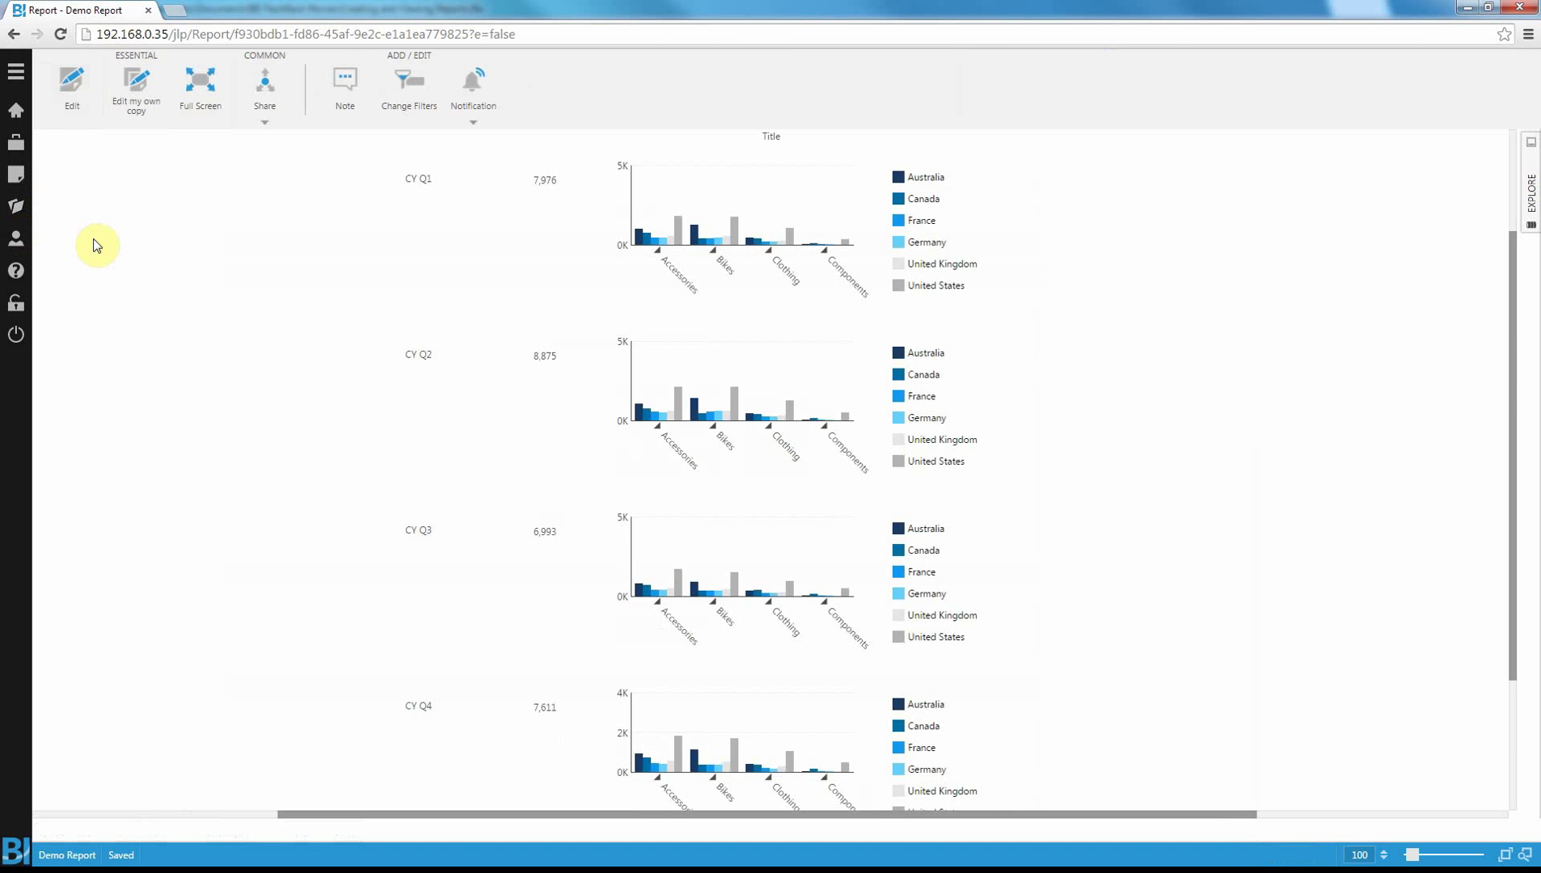